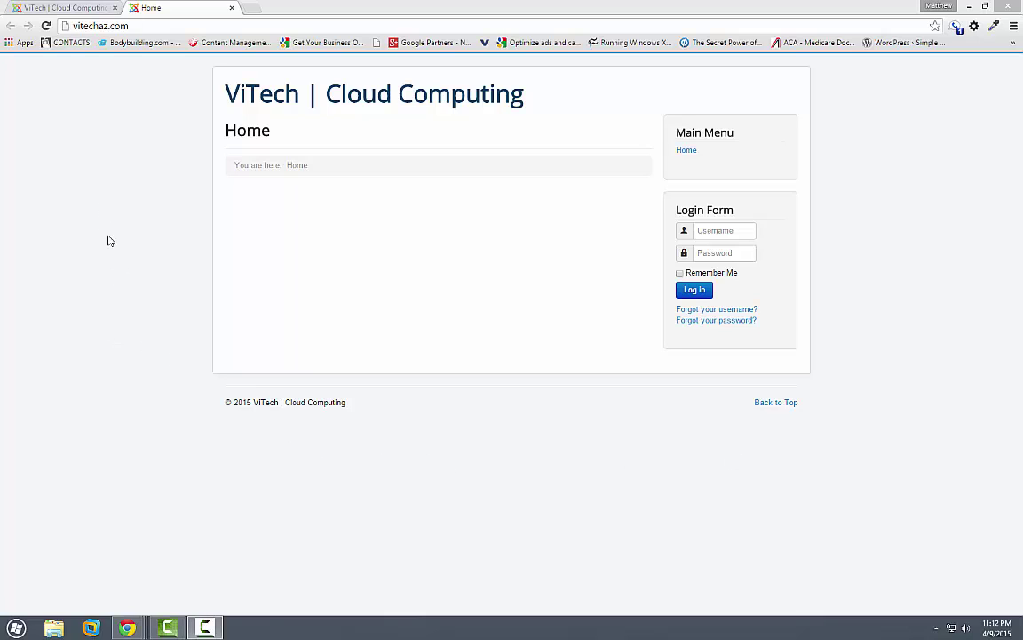
# Open a blank browser tab, and cancel the RokSprocket module edit in the Joomla administrator
pyautogui.click(238, 270)
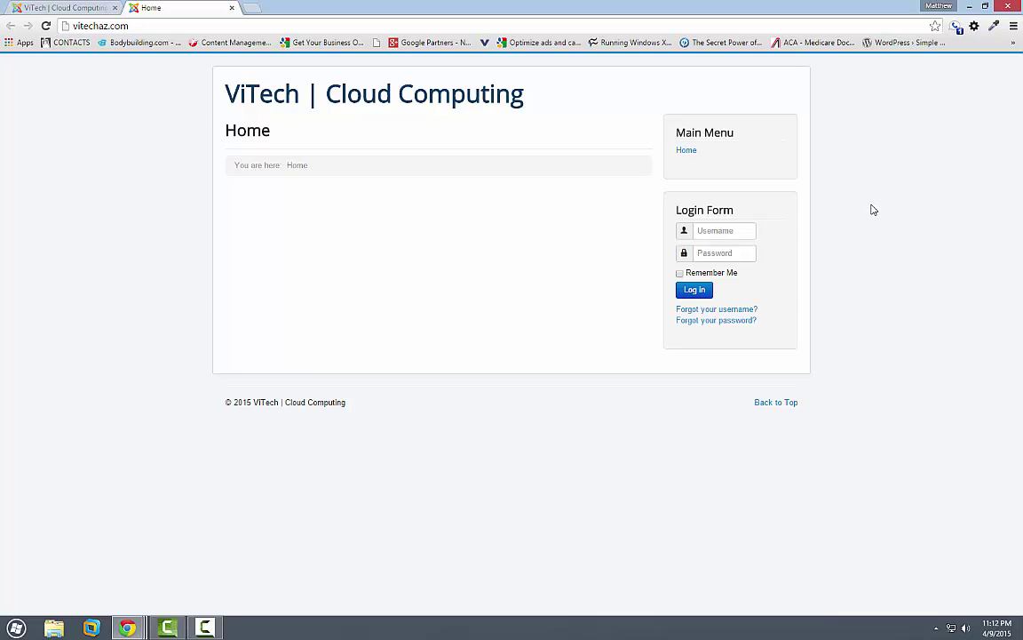
pyautogui.click(253, 8)
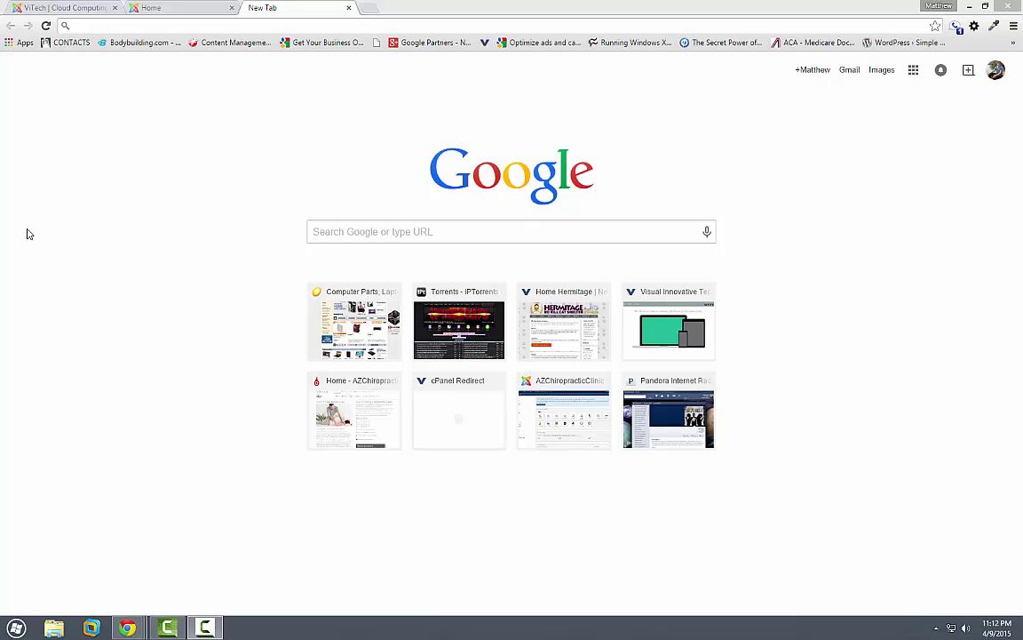
pyautogui.click(56, 6)
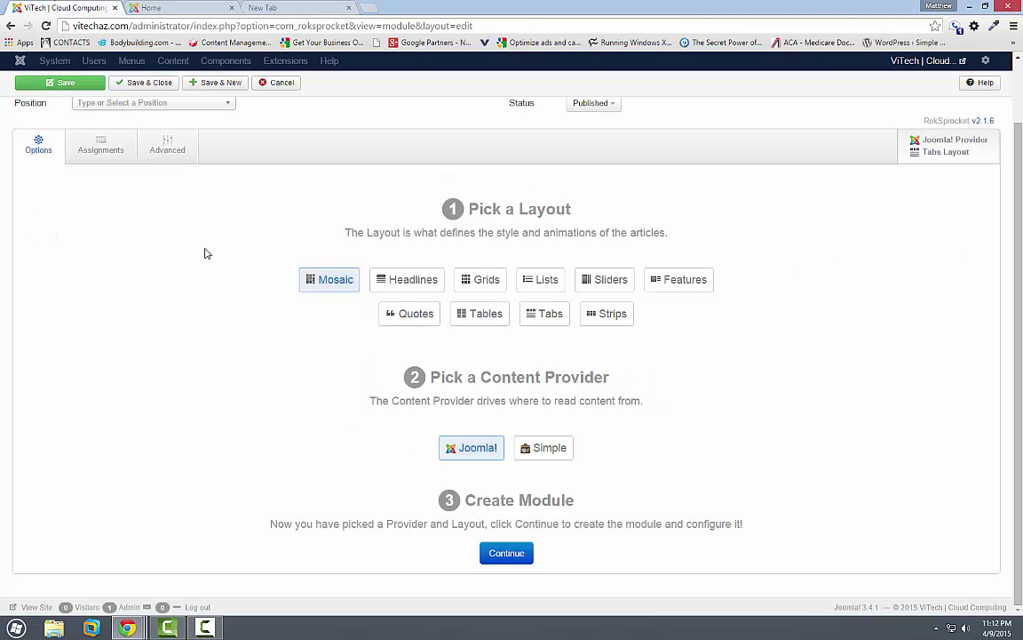
pyautogui.click(283, 82)
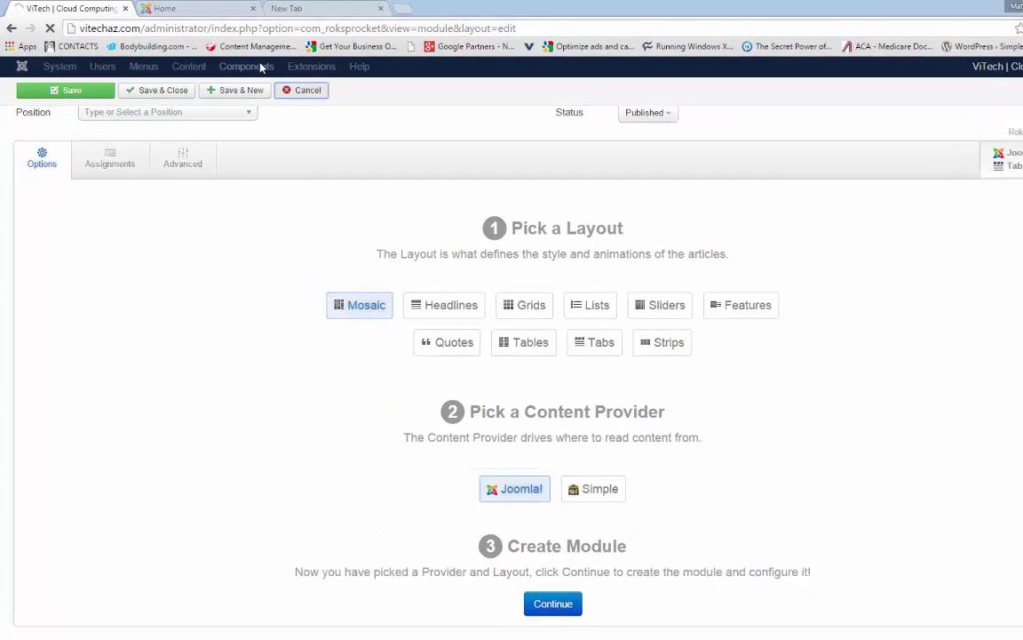
# Open the Joomla Extension Manager's install page for uploading a package file
pyautogui.click(433, 80)
pyautogui.click(455, 140)
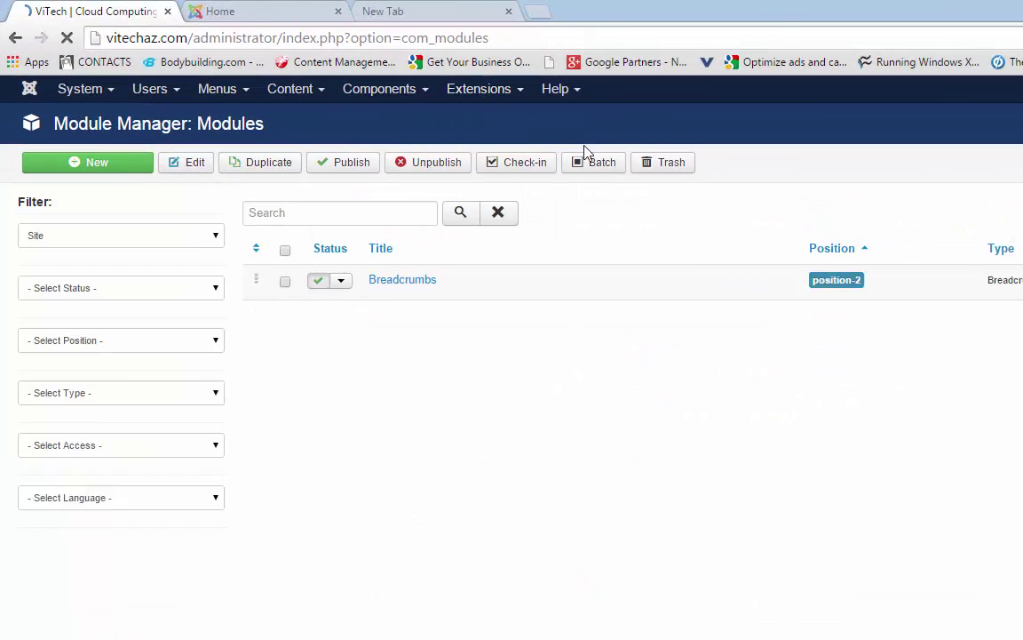
pyautogui.click(478, 89)
pyautogui.click(526, 123)
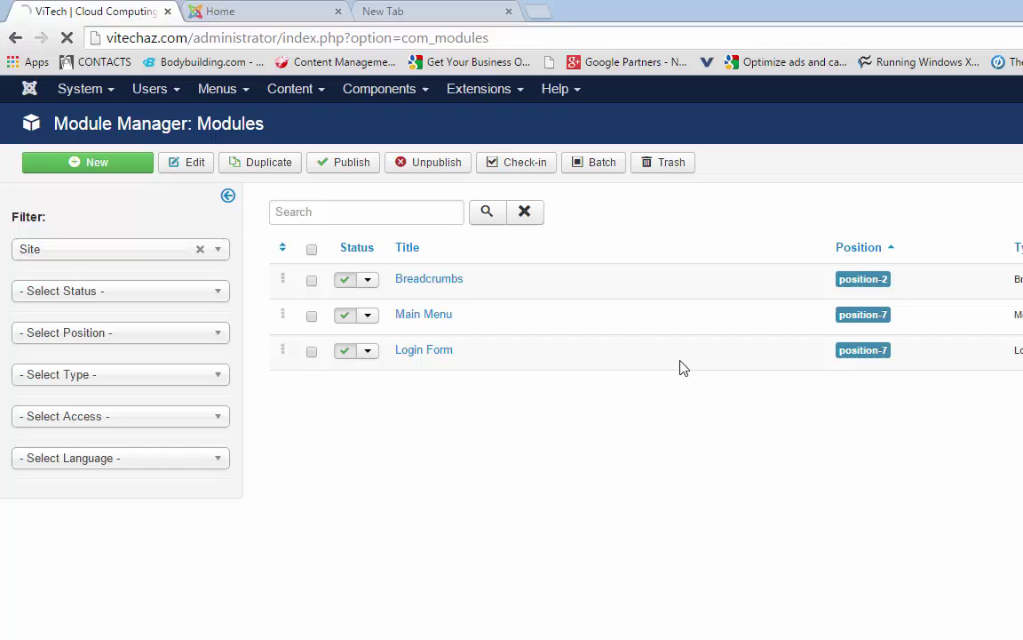
pyautogui.click(439, 210)
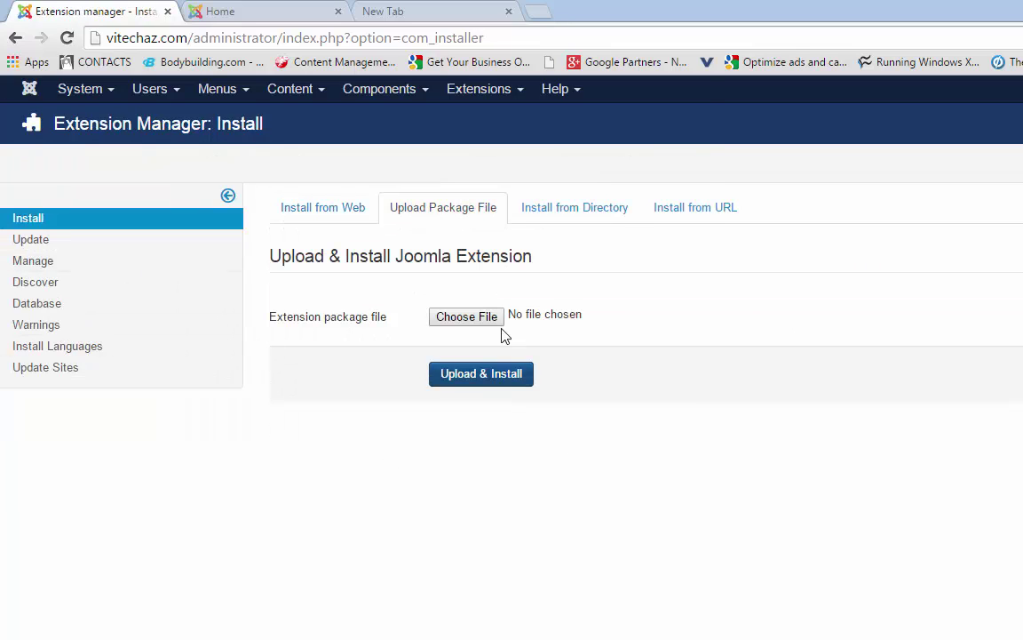
# Try to upload and install the extension package roksprocket-2.1.6.zip from the Downloads folder
pyautogui.click(466, 316)
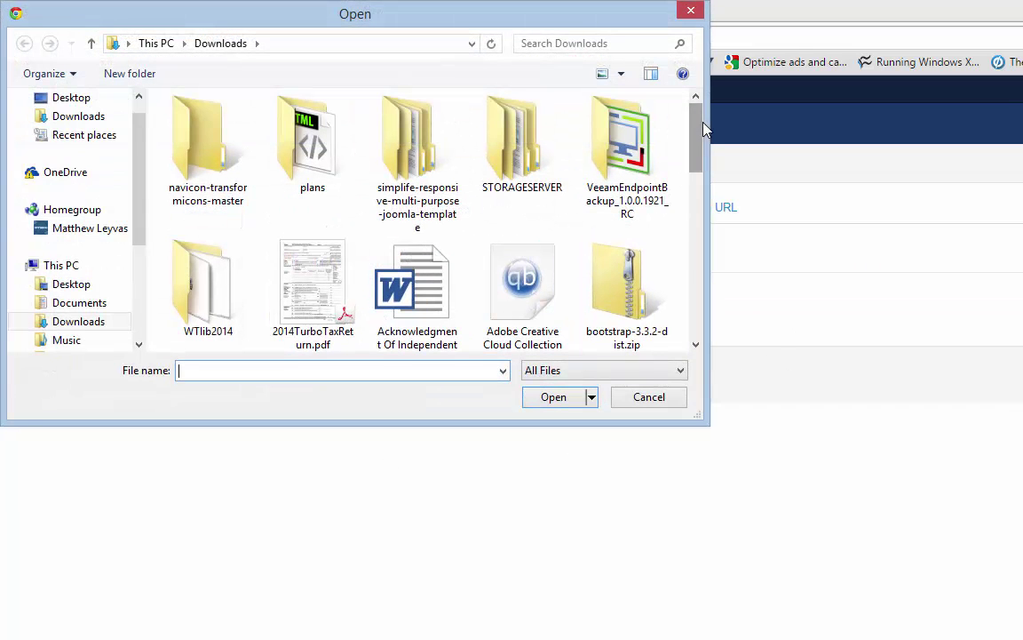
pyautogui.scroll(-1, 708, 134)
pyautogui.doubleClick(416, 142)
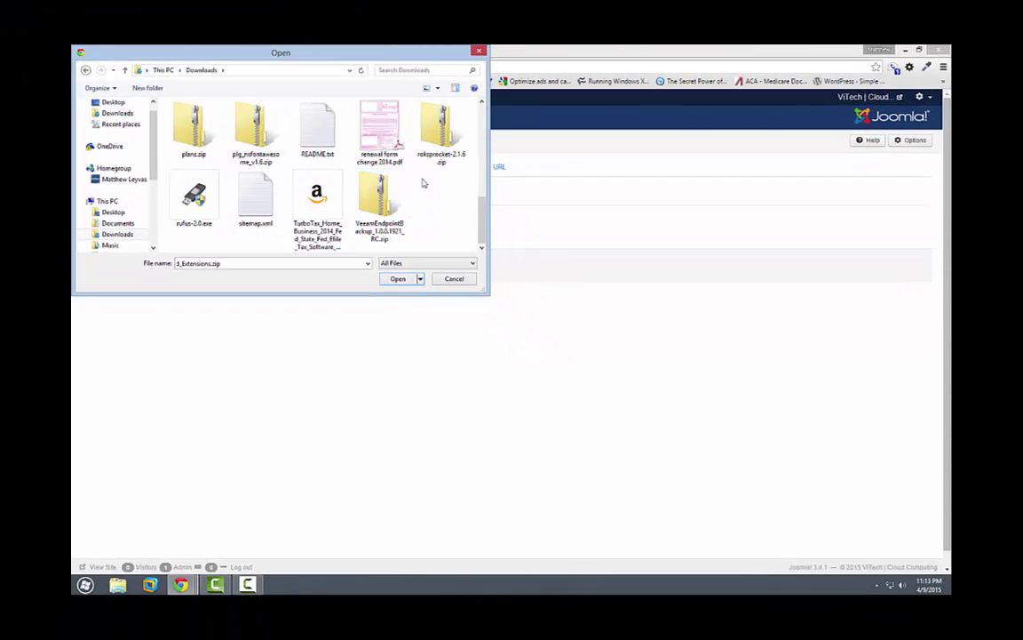
pyautogui.click(489, 140)
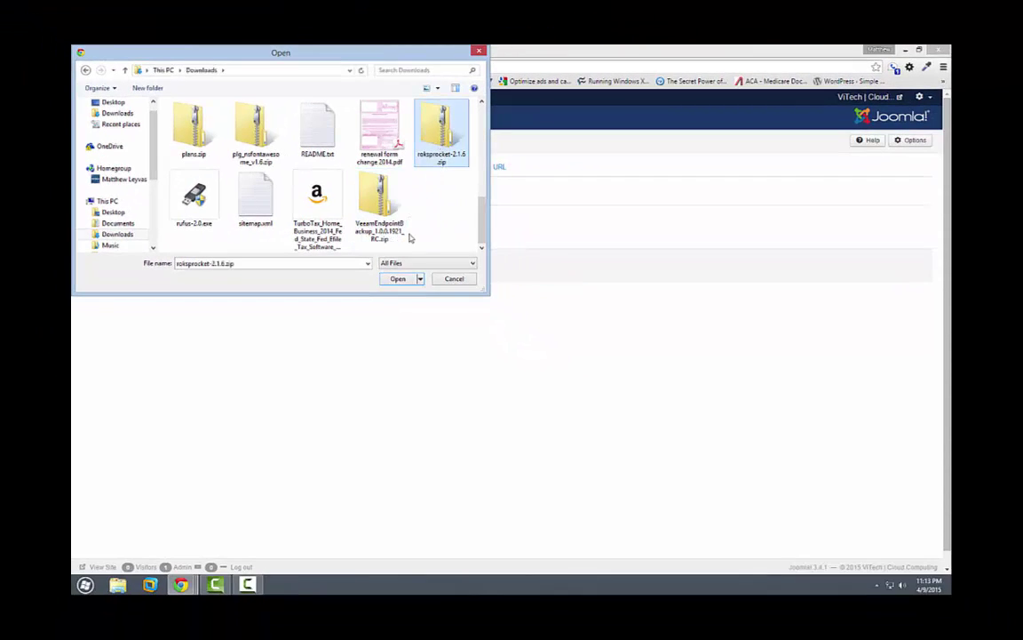
pyautogui.click(398, 278)
pyautogui.click(356, 265)
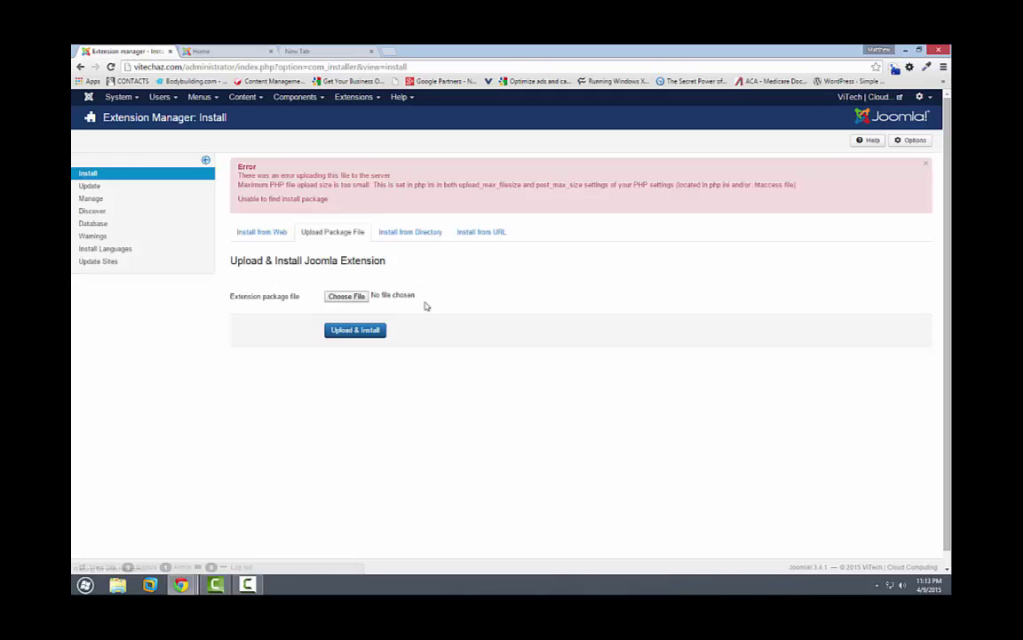
pyautogui.moveTo(415, 184); pyautogui.dragTo(444, 183)
pyautogui.click(434, 184)
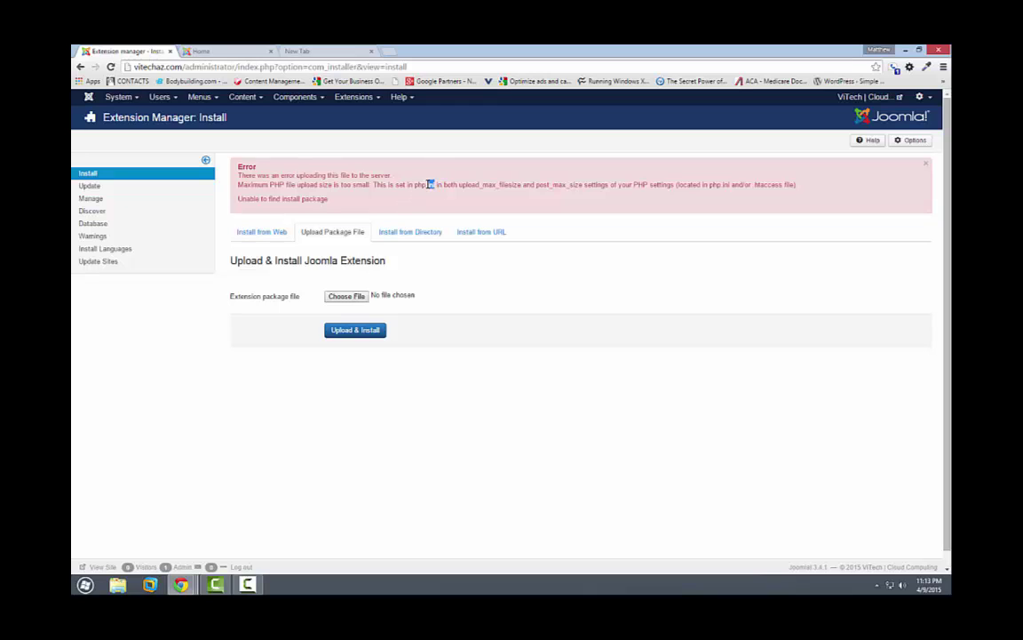
# Load the cPanel login page of vitechaz.com on port 2083 in the blank browser tab, proceeding past the privacy warning
pyautogui.click(301, 51)
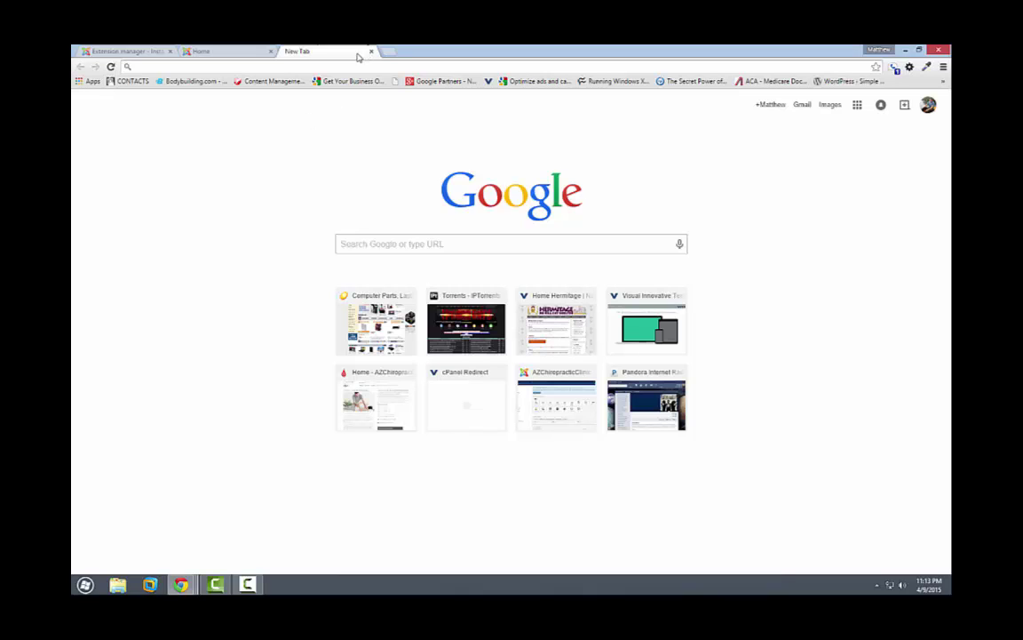
pyautogui.write('vitech')
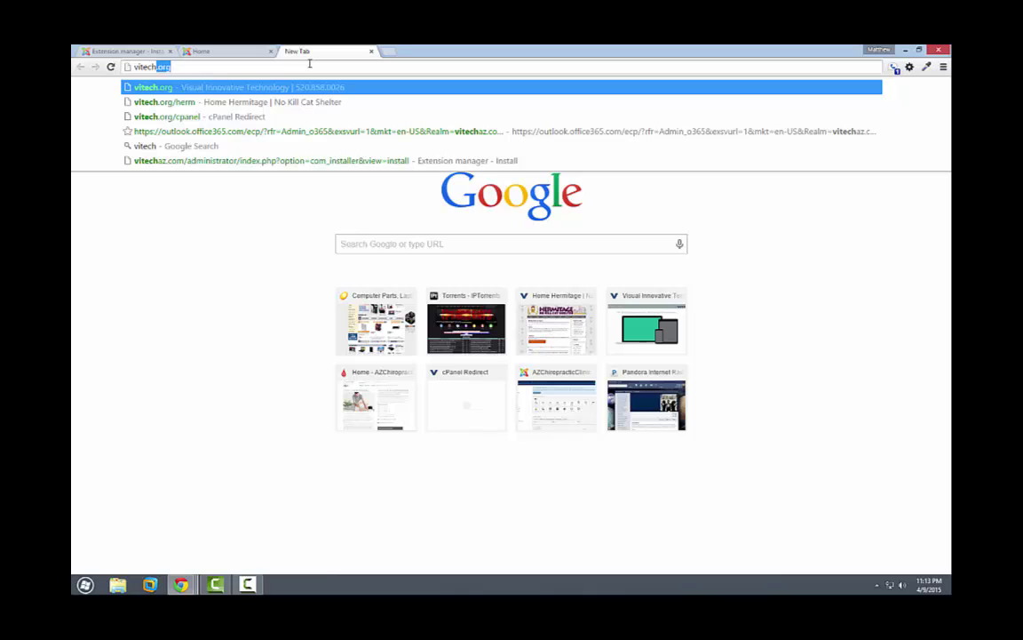
pyautogui.write('az')
pyautogui.press('Down')
pyautogui.press('Return')
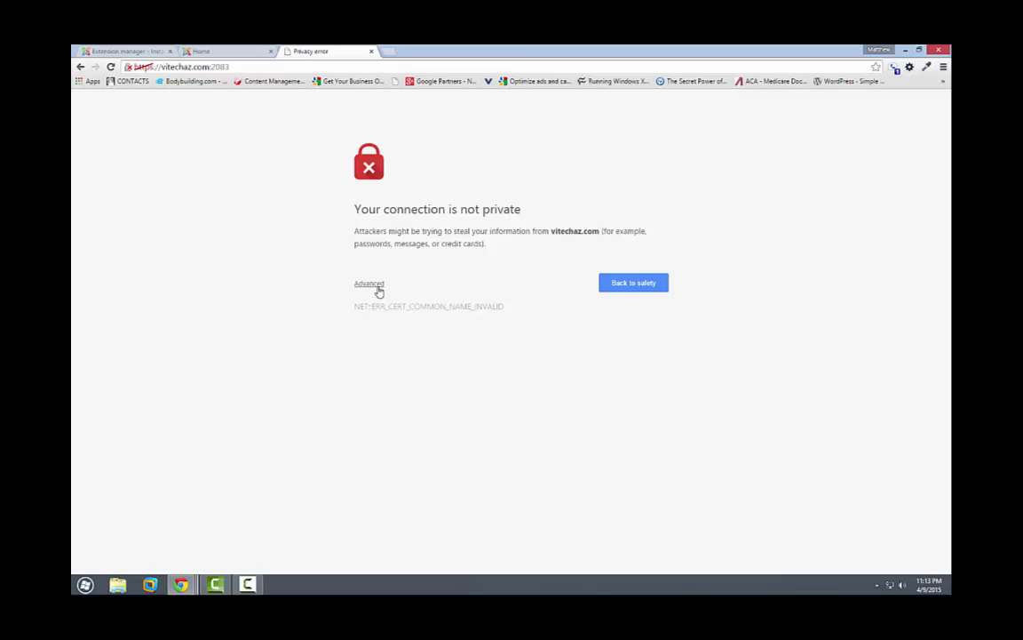
pyautogui.click(370, 284)
pyautogui.click(394, 371)
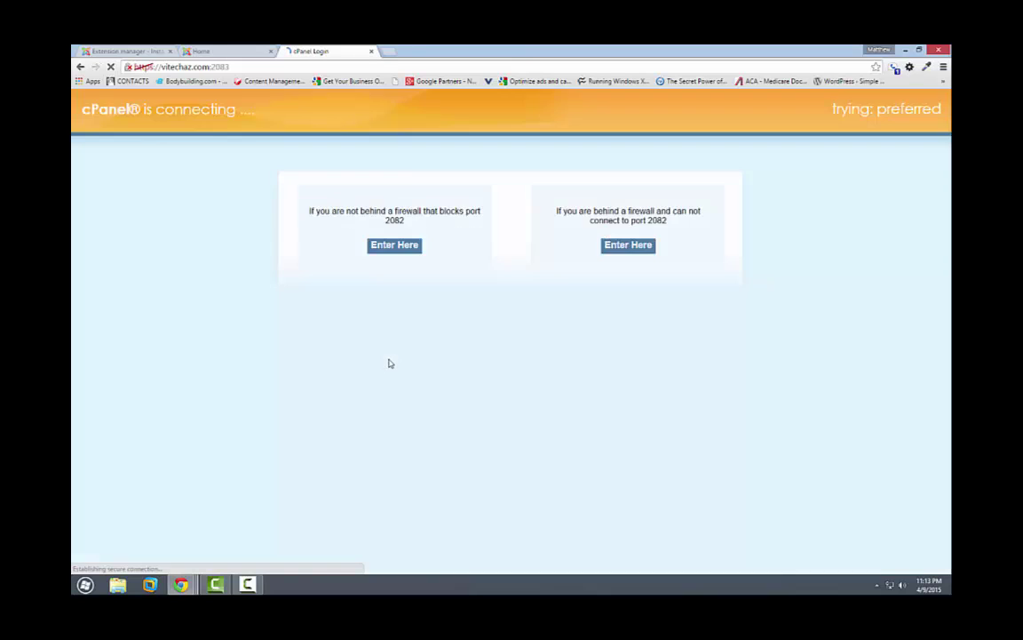
# Log in to cPanel with the account username and password
pyautogui.write('vitechaz')
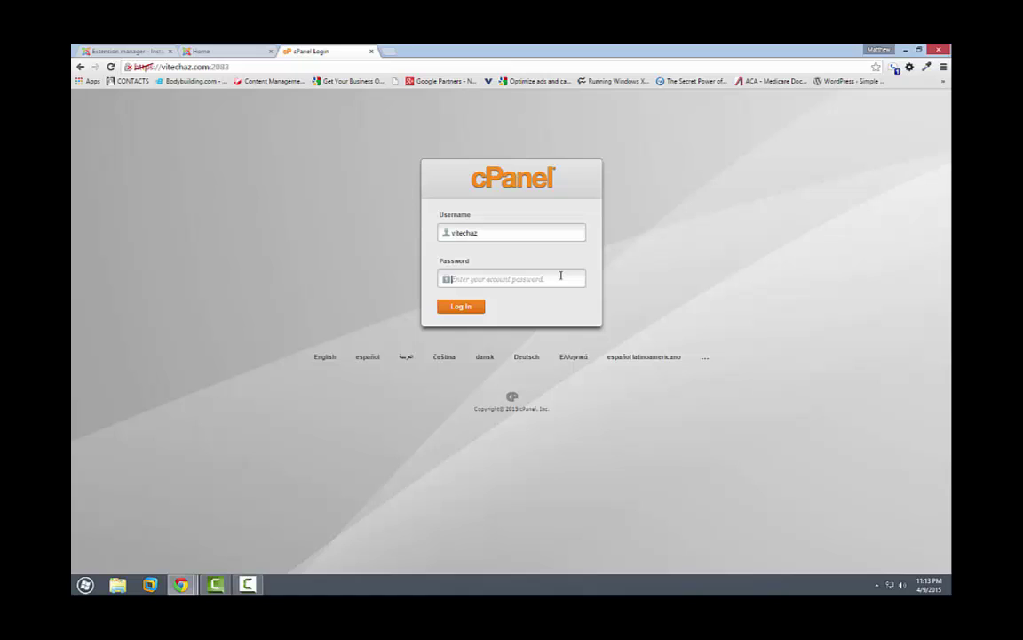
pyautogui.write('••')
pyautogui.press('BackSpace')
pyautogui.press('BackSpace')
pyautogui.write('••')
pyautogui.press('Return')
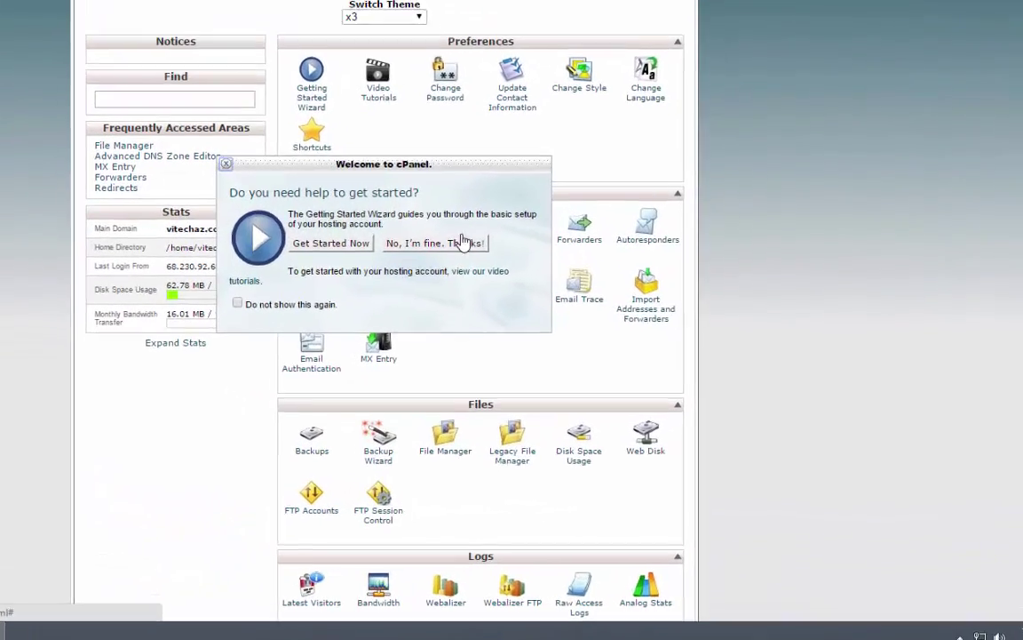
# Open the site's public_html folder in the File Manager and delete the php.ini file
pyautogui.click(552, 329)
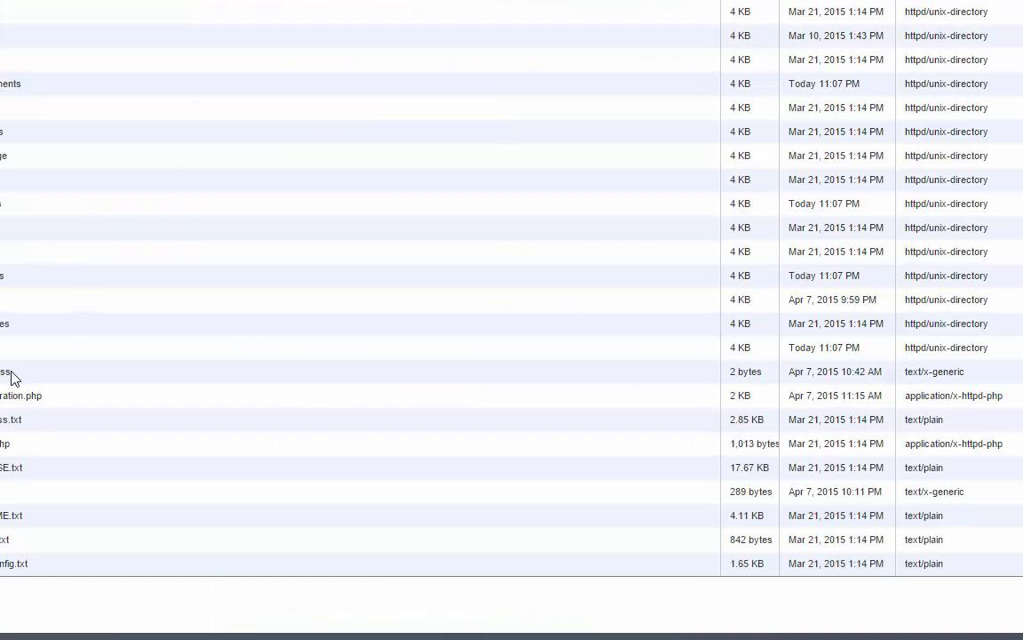
pyautogui.click(4, 492)
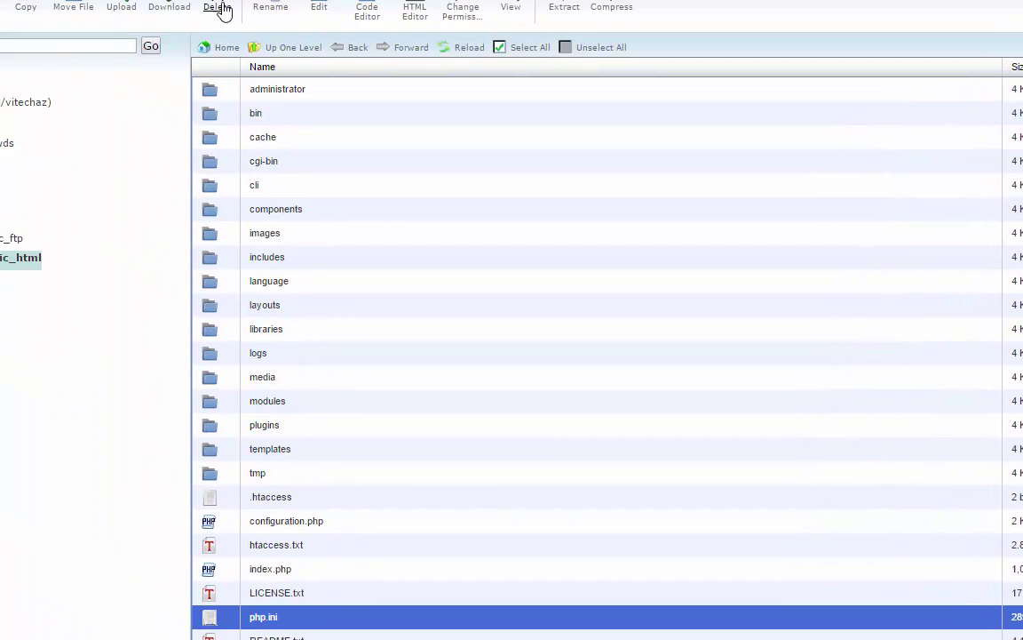
pyautogui.click(220, 7)
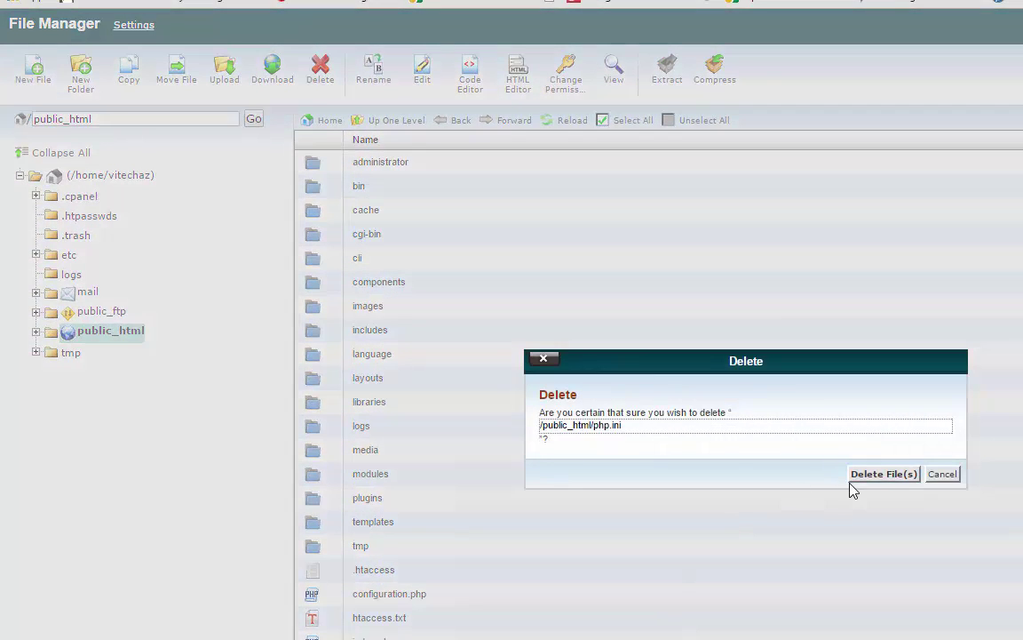
pyautogui.click(888, 477)
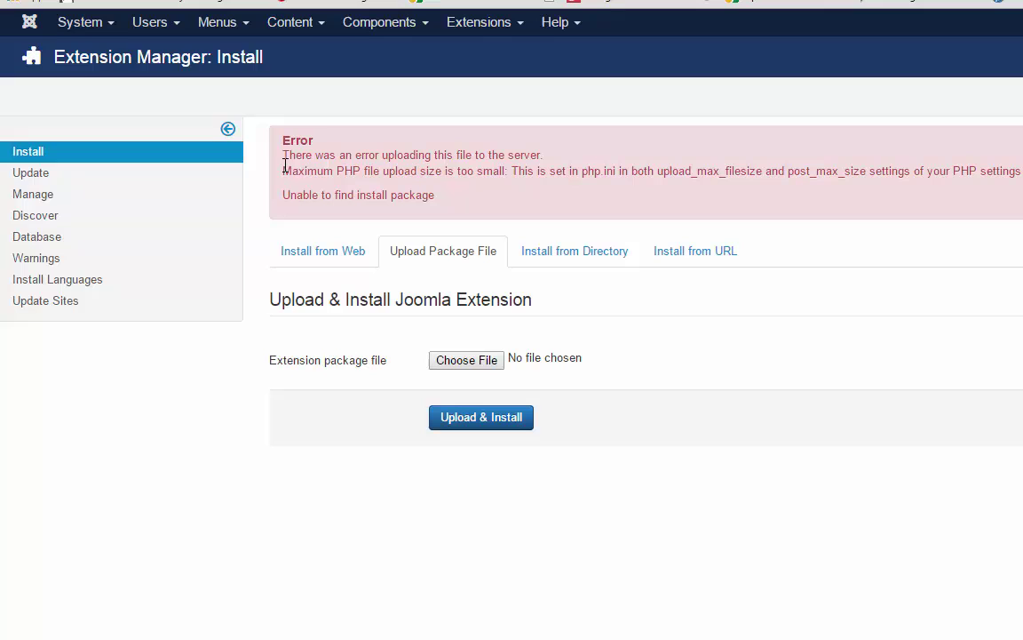
# Examine the Joomla upload error about the maximum PHP file upload size and where it is set
pyautogui.moveTo(282, 170); pyautogui.dragTo(635, 168)
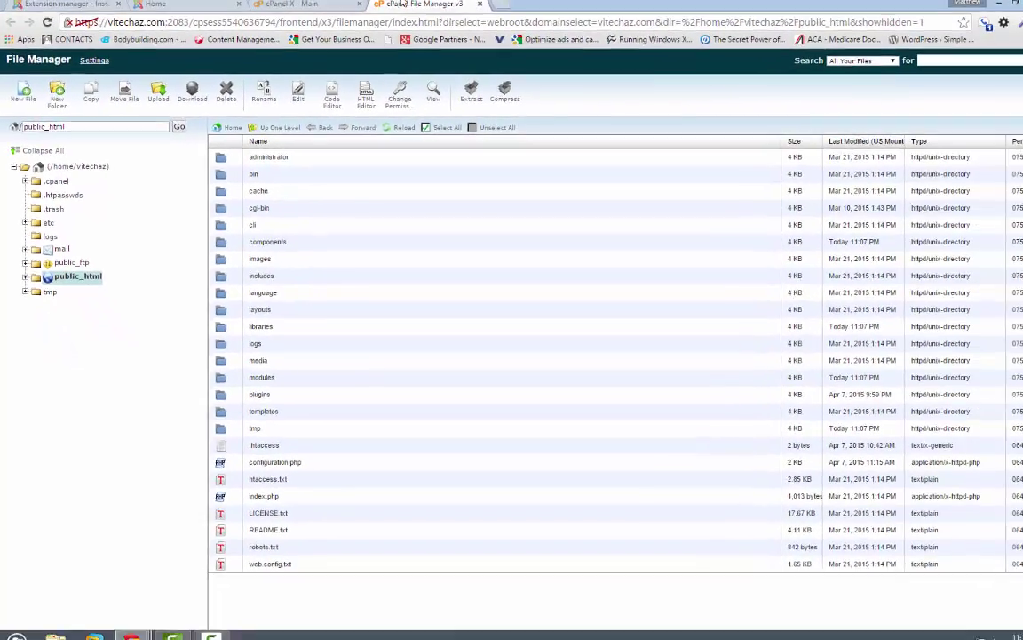
pyautogui.click(302, 7)
pyautogui.click(156, 7)
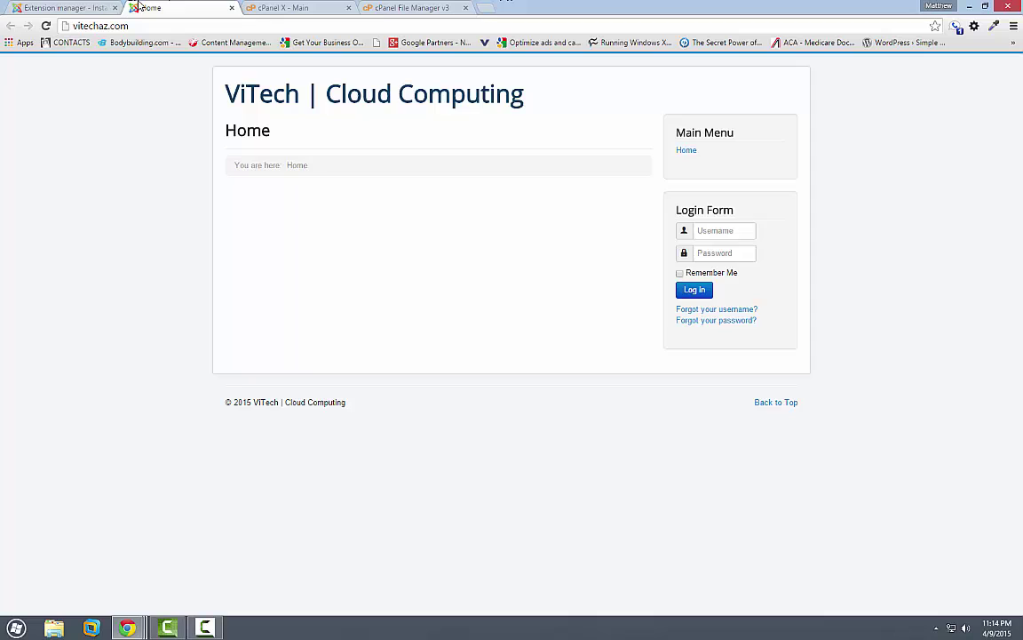
pyautogui.click(80, 7)
pyautogui.click(446, 190)
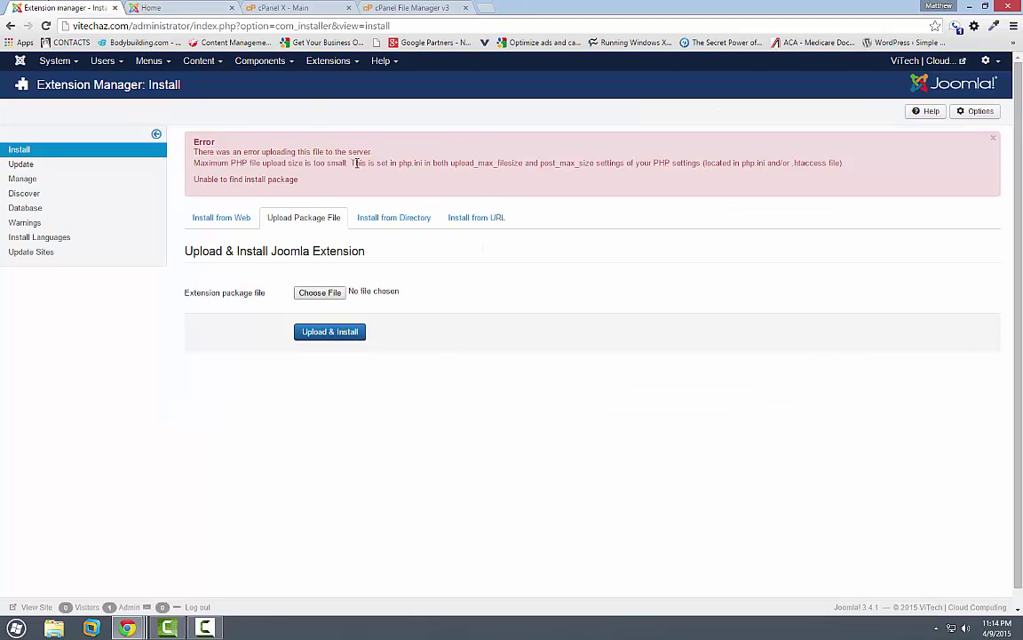
pyautogui.moveTo(355, 164); pyautogui.dragTo(612, 163)
pyautogui.click(809, 161)
pyautogui.moveTo(317, 185); pyautogui.dragTo(228, 158)
pyautogui.click(227, 158)
# Open PHP Configuration in cPanel and check the upload_max_filesize directive
pyautogui.click(269, 8)
pyautogui.scroll(-5, 773, 446)
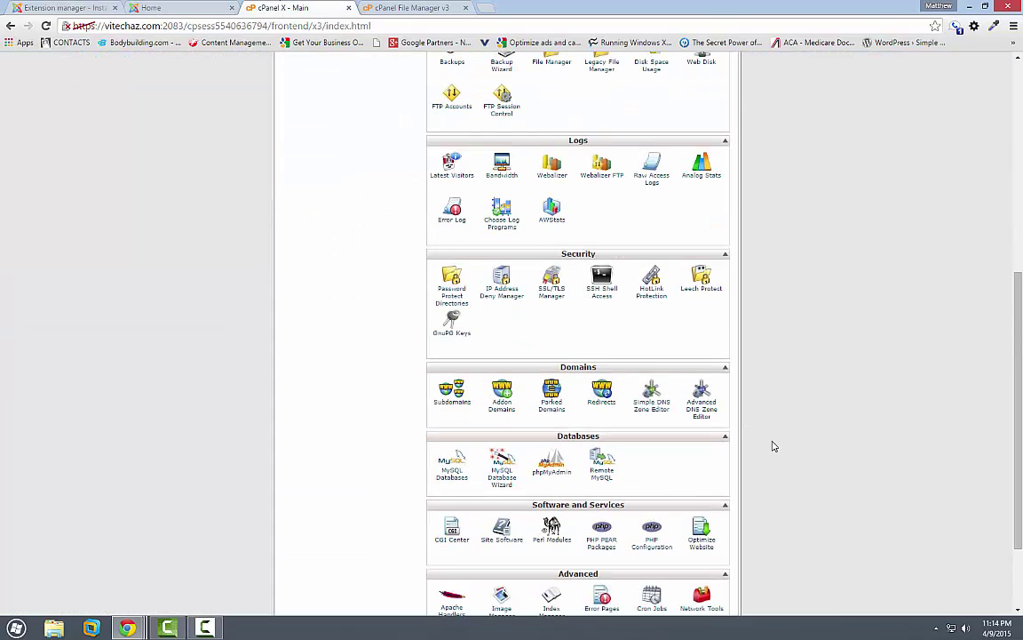
pyautogui.scroll(-2, 772, 446)
pyautogui.click(653, 431)
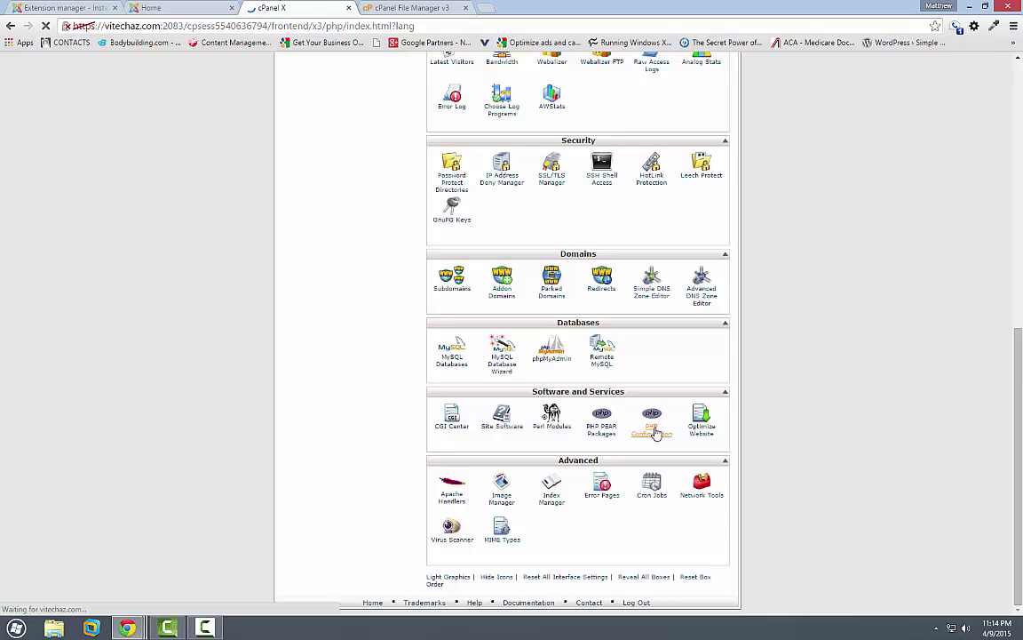
pyautogui.scroll(-1, 685, 388)
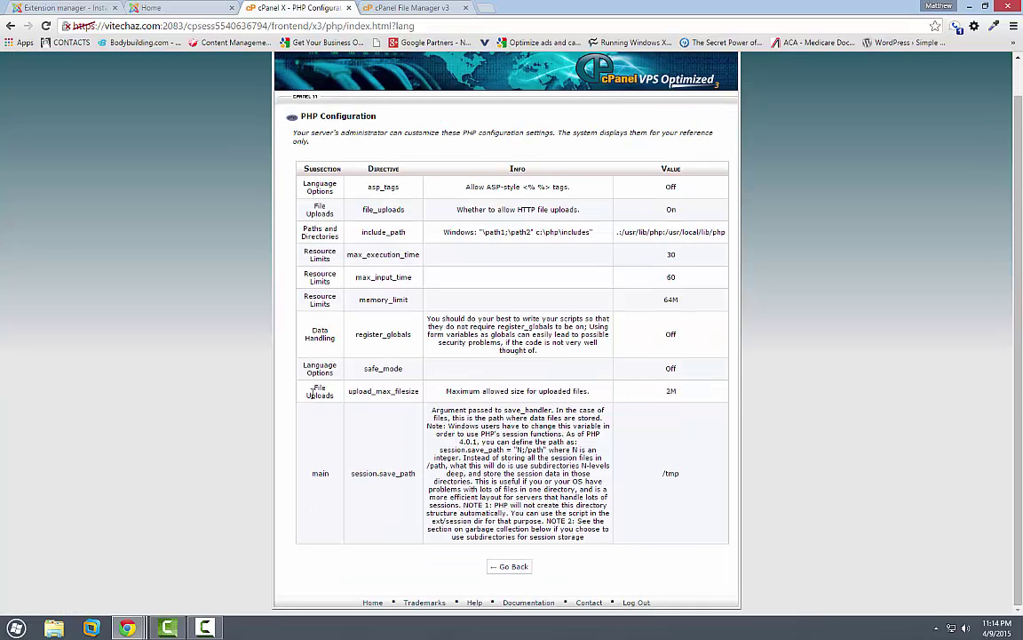
pyautogui.moveTo(313, 393); pyautogui.dragTo(727, 400)
pyautogui.click(699, 398)
# Switch to WebHost Manager, search its functions for "Service", and open the PHP Configuration Editor under Service Configuration
pyautogui.click(411, 8)
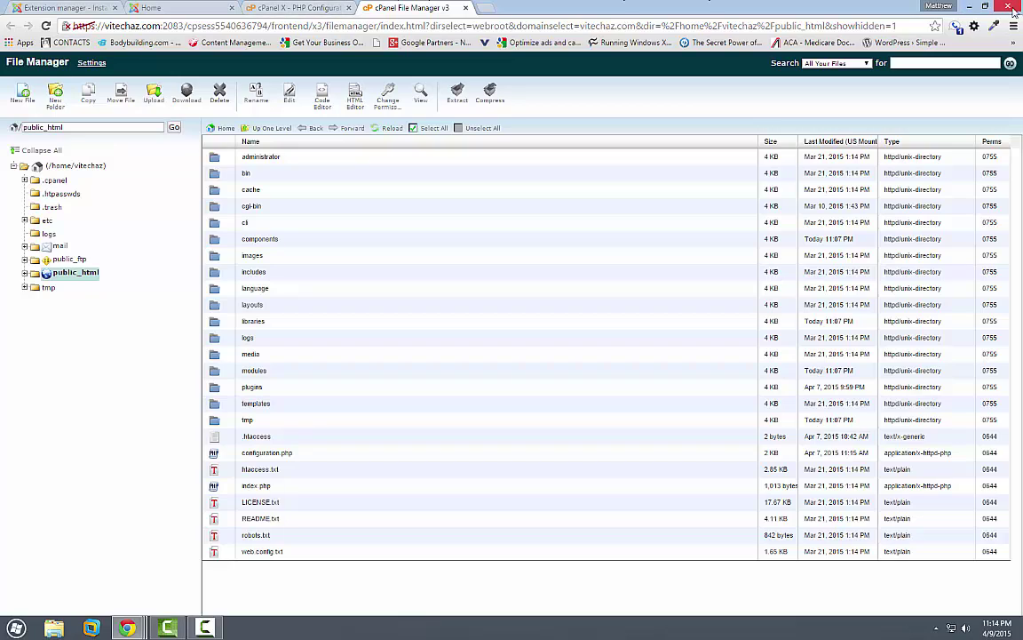
pyautogui.moveTo(1022, 97); pyautogui.dragTo(273, 25)
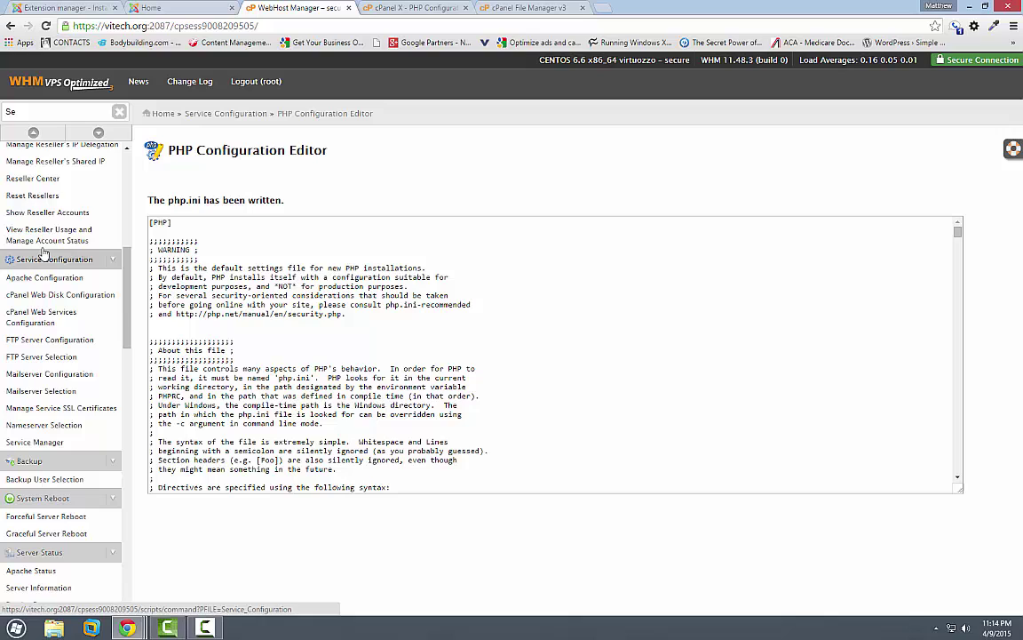
pyautogui.doubleClick(38, 112)
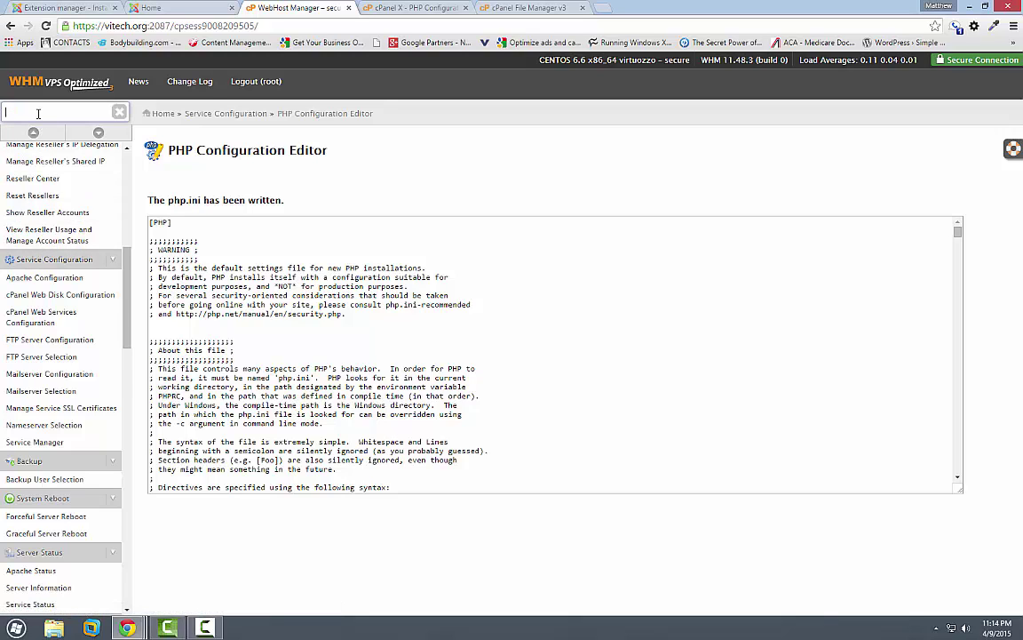
pyautogui.write('Ser')
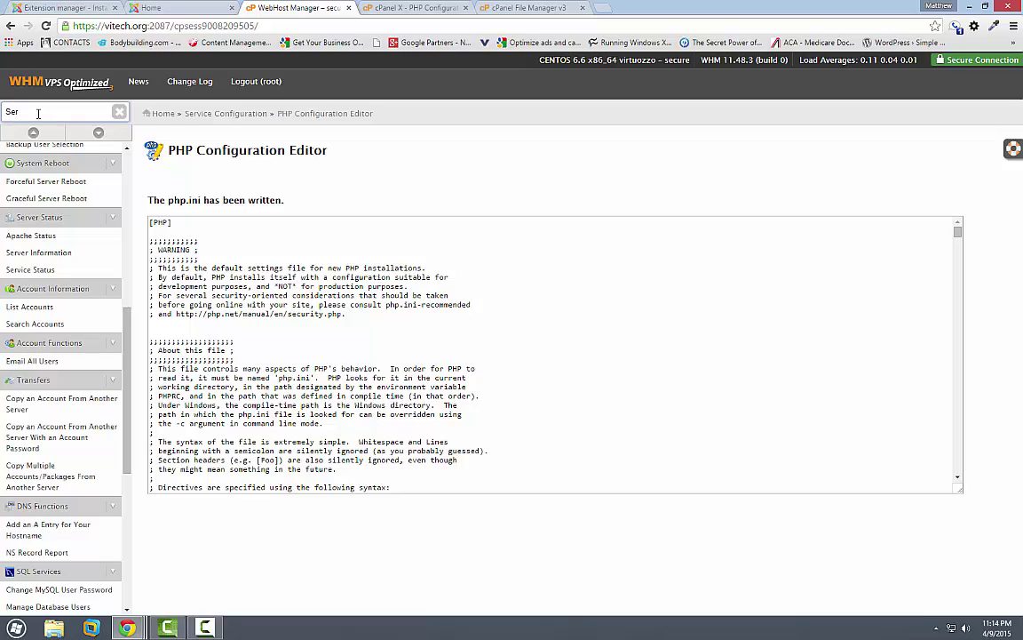
pyautogui.write('vice')
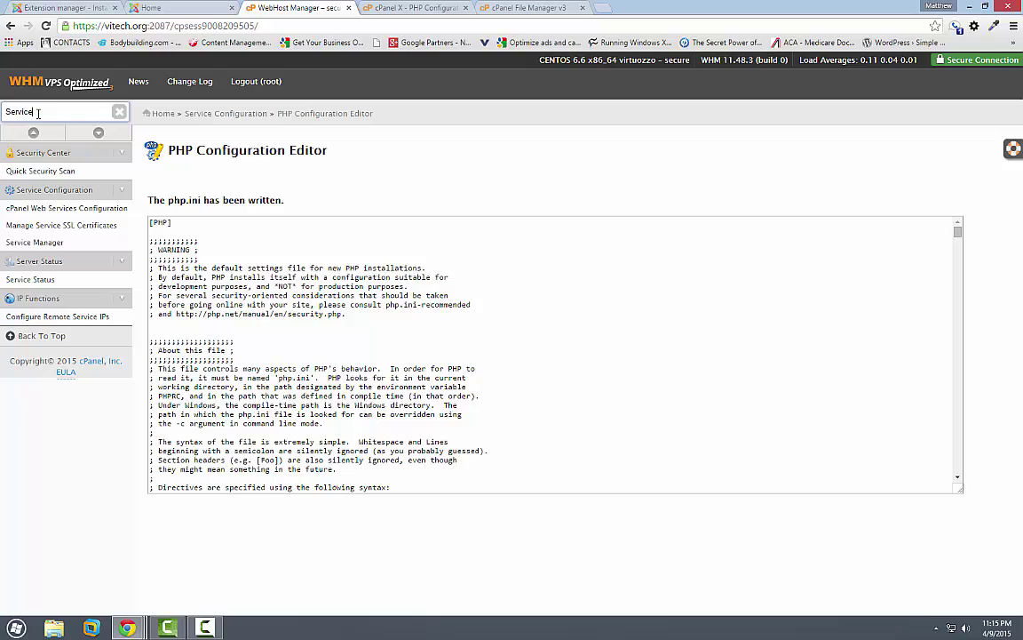
pyautogui.click(22, 190)
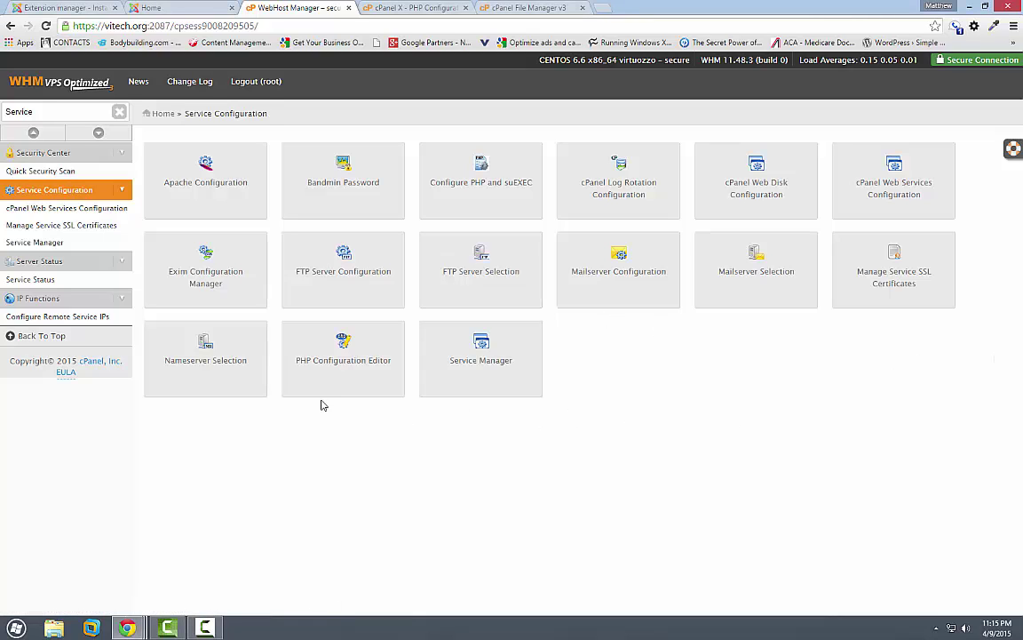
pyautogui.click(329, 369)
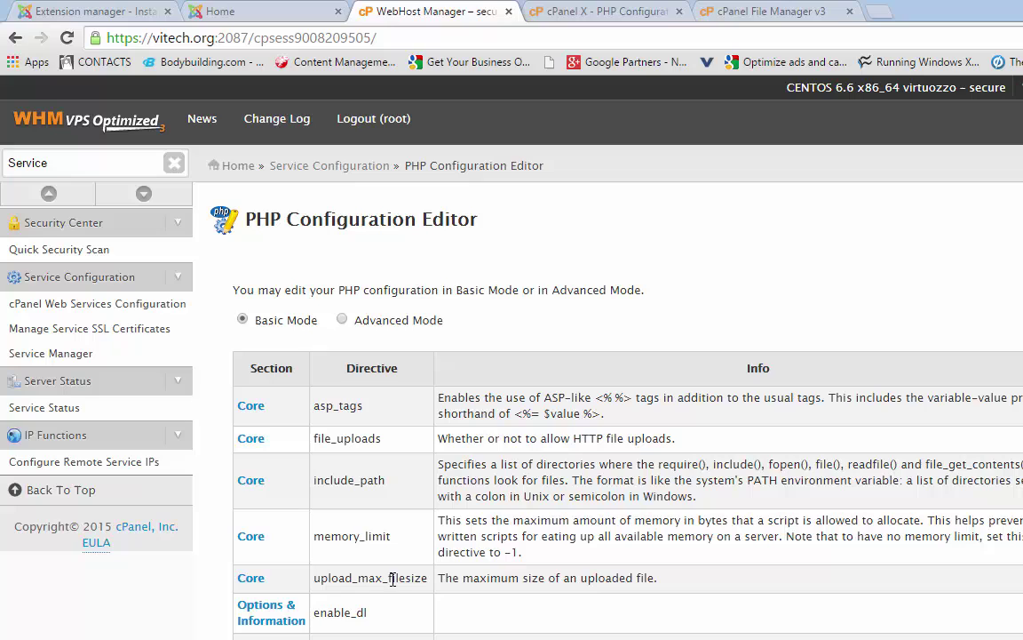
# Set the upload_max_filesize directive to 10M in the PHP Configuration Editor and save the configuration to php.ini
pyautogui.moveTo(490, 577); pyautogui.dragTo(743, 582)
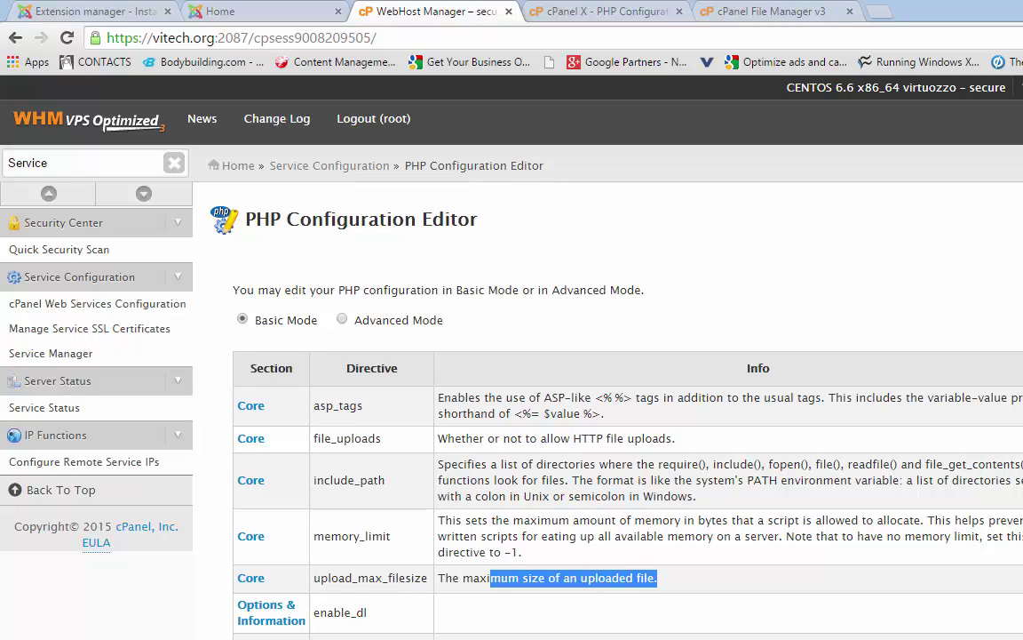
pyautogui.click(743, 583)
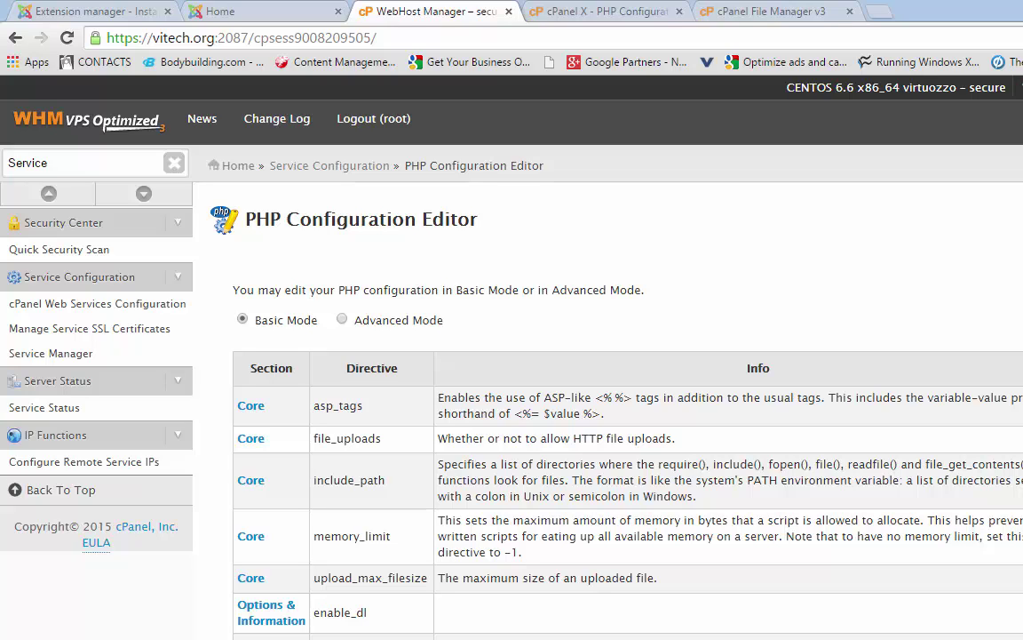
pyautogui.press('Return')
pyautogui.moveTo(276, 296); pyautogui.dragTo(480, 288)
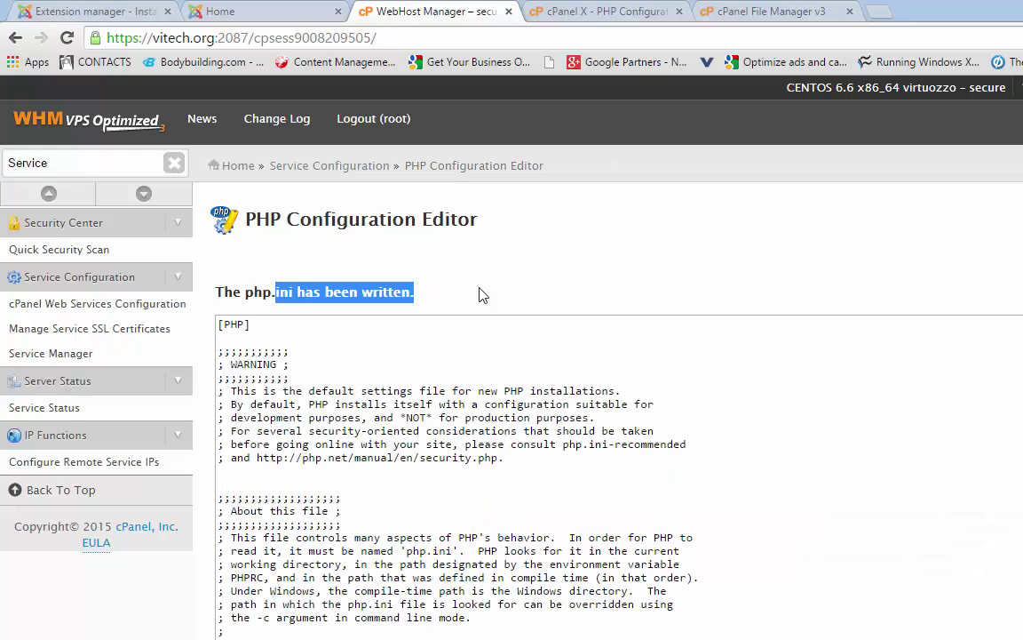
pyautogui.click(565, 297)
pyautogui.click(744, 560)
pyautogui.click(703, 259)
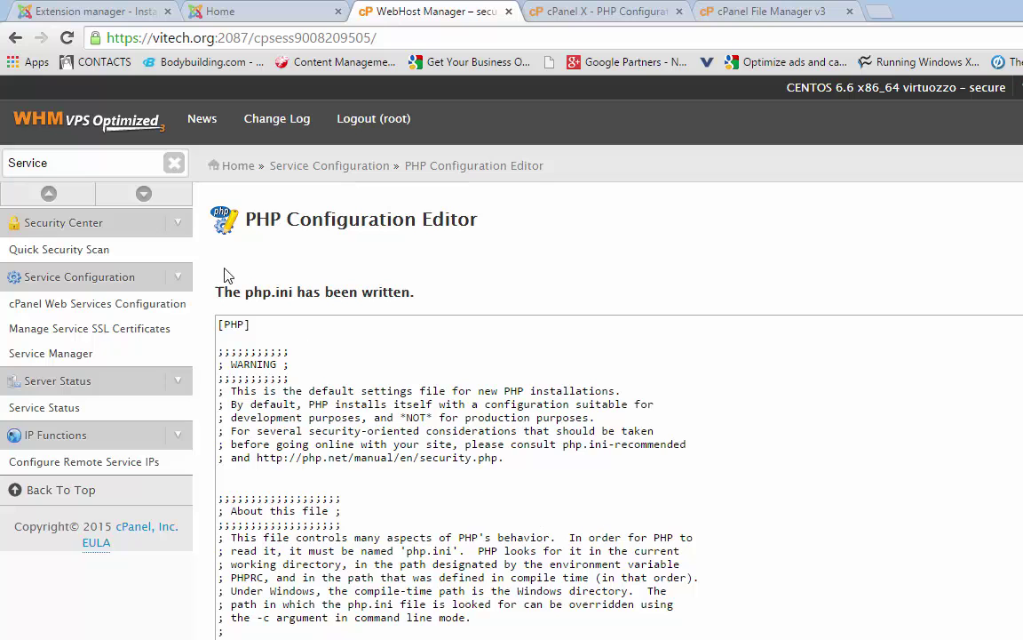
# Return to Joomla's Extension Manager, choose roksprocket-2.1.6.zip from Downloads as the extension package, and upload and install it
pyautogui.click(227, 10)
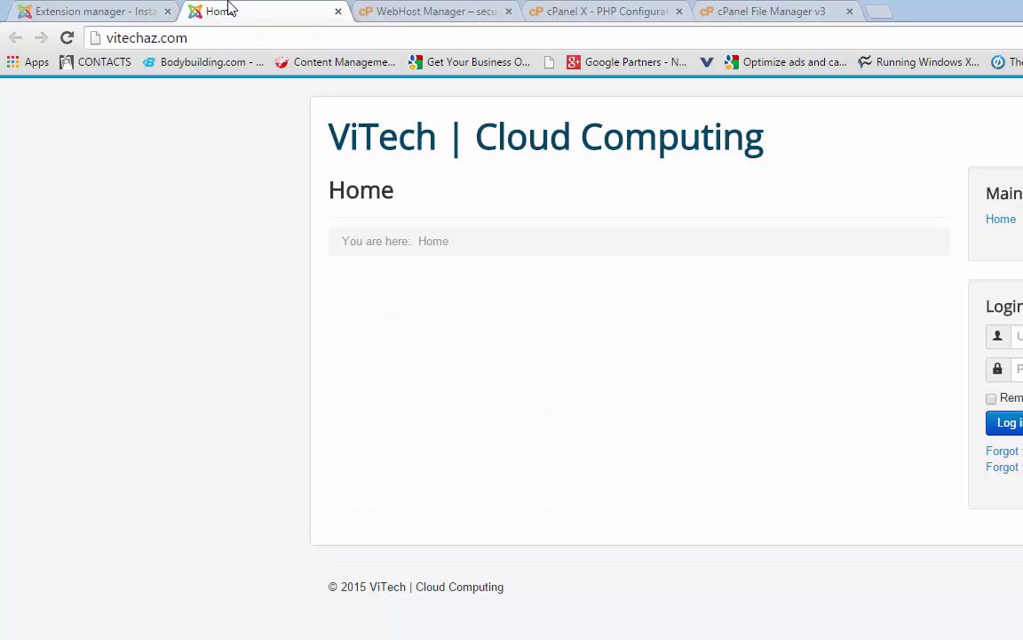
pyautogui.click(107, 13)
pyautogui.click(467, 426)
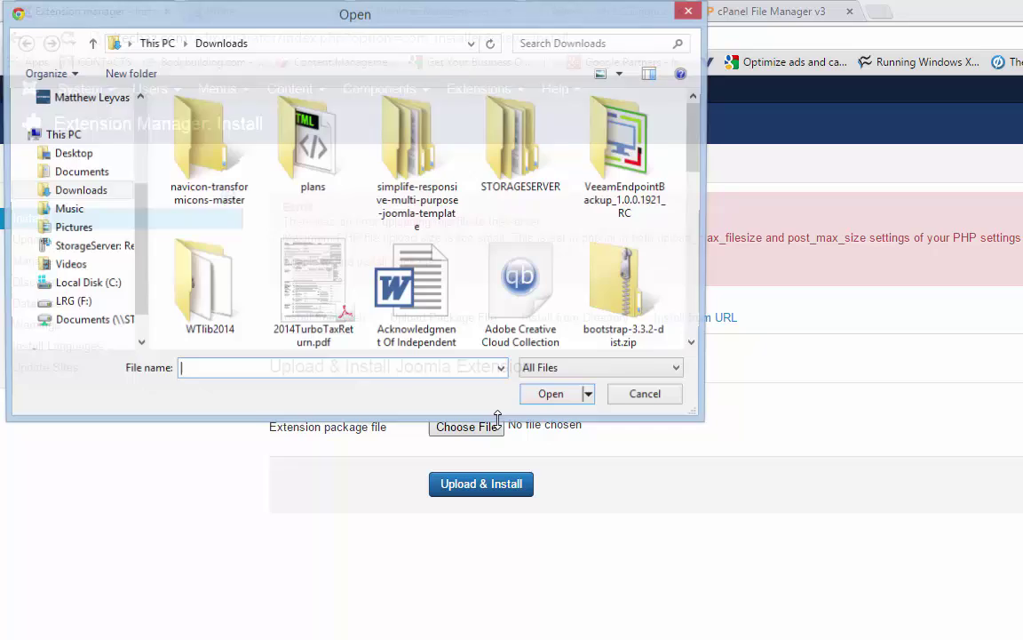
pyautogui.moveTo(699, 156); pyautogui.dragTo(670, 303)
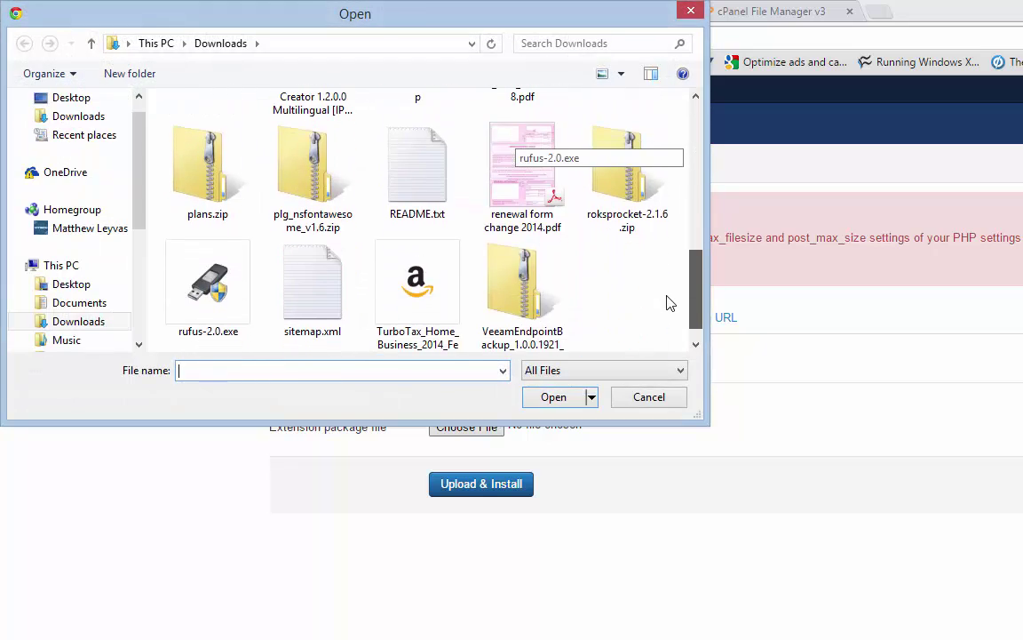
pyautogui.click(600, 191)
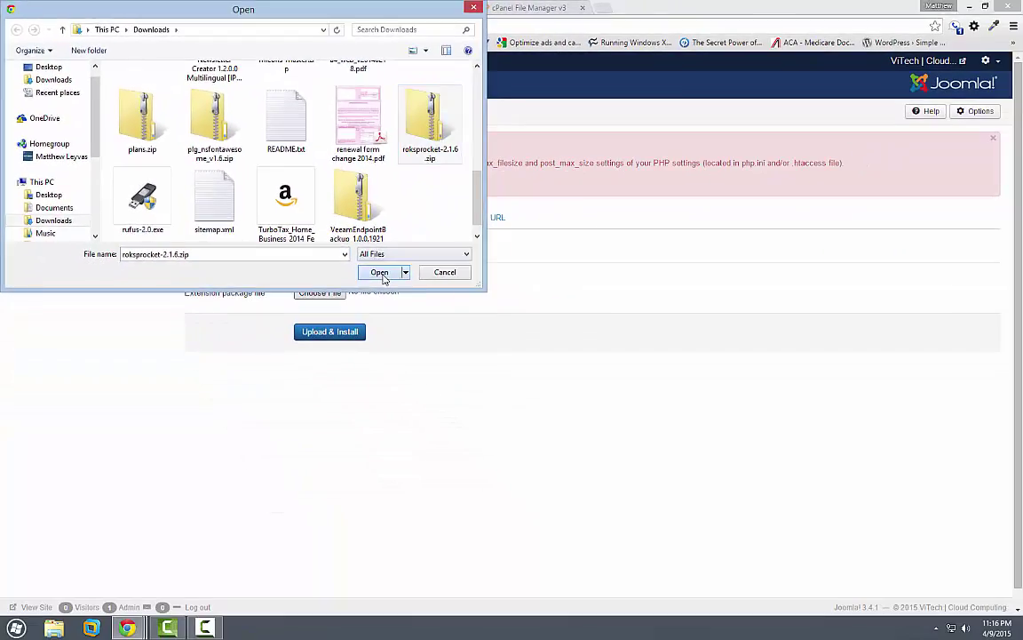
pyautogui.click(380, 272)
pyautogui.click(322, 332)
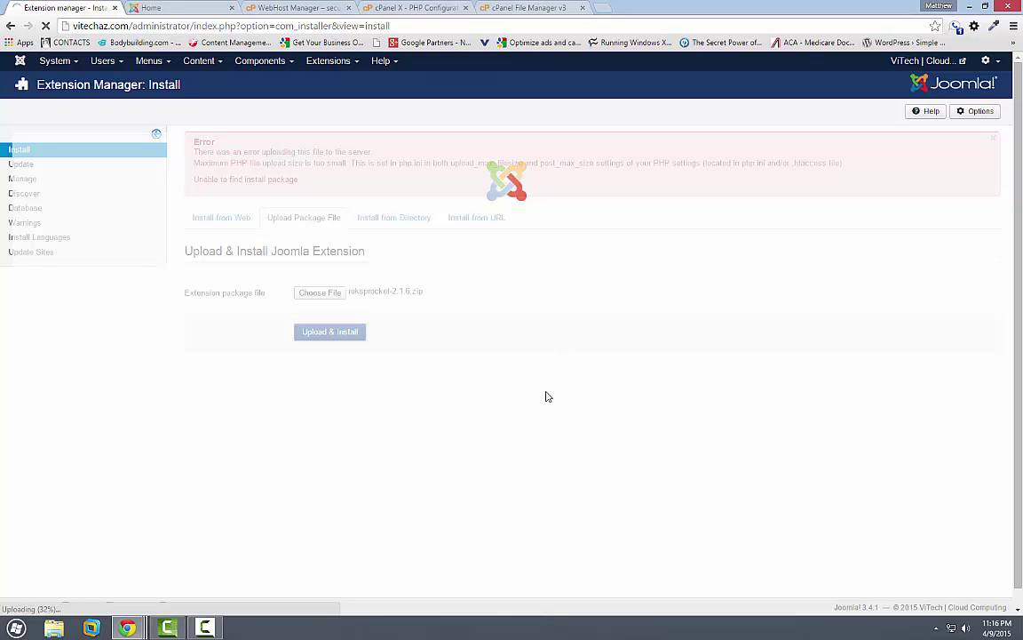
# Close the File Manager, reload cPanel's PHP Configuration page to check the upload_max_filesize directive, and close that page
pyautogui.click(529, 8)
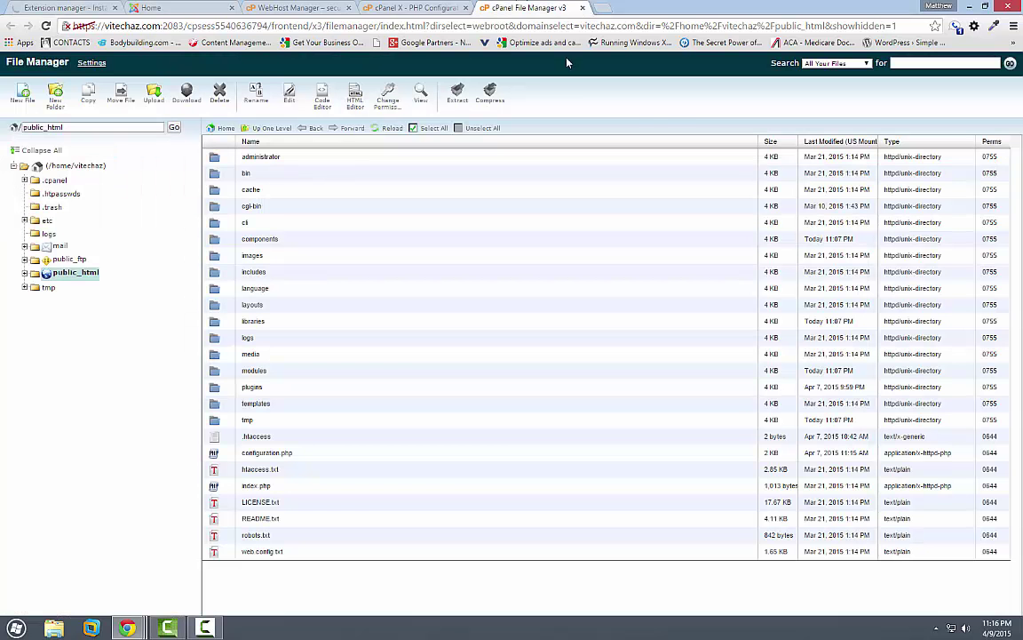
pyautogui.click(581, 8)
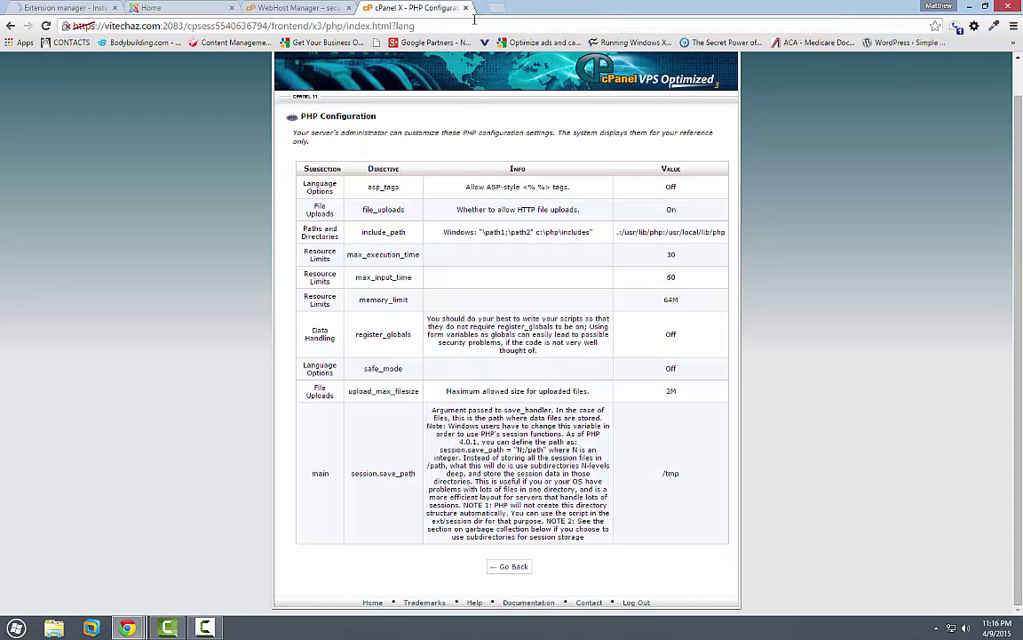
pyautogui.click(45, 26)
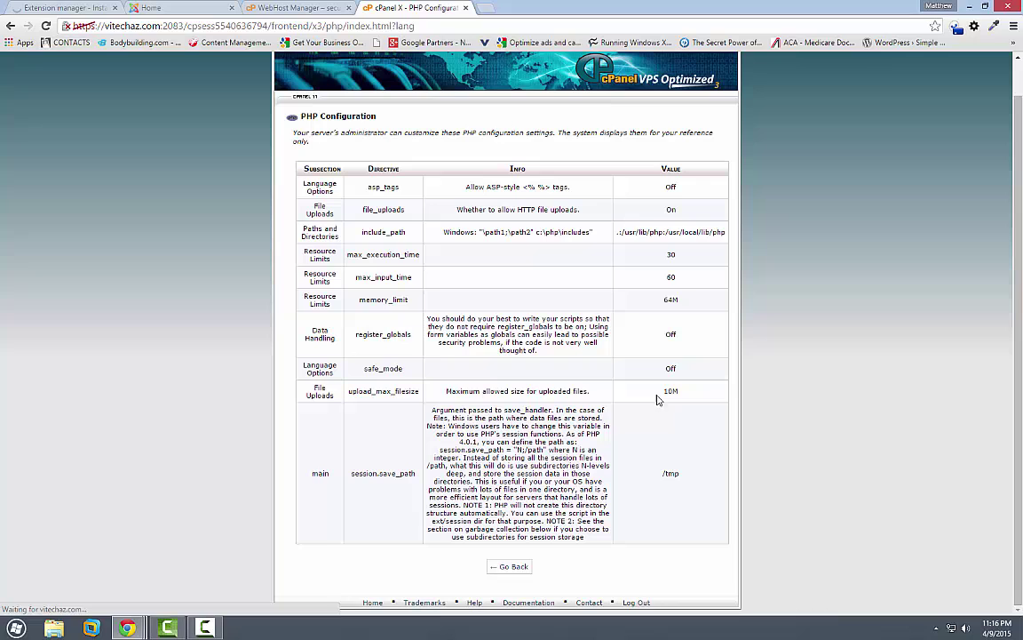
pyautogui.moveTo(658, 395); pyautogui.dragTo(692, 383)
pyautogui.click(693, 393)
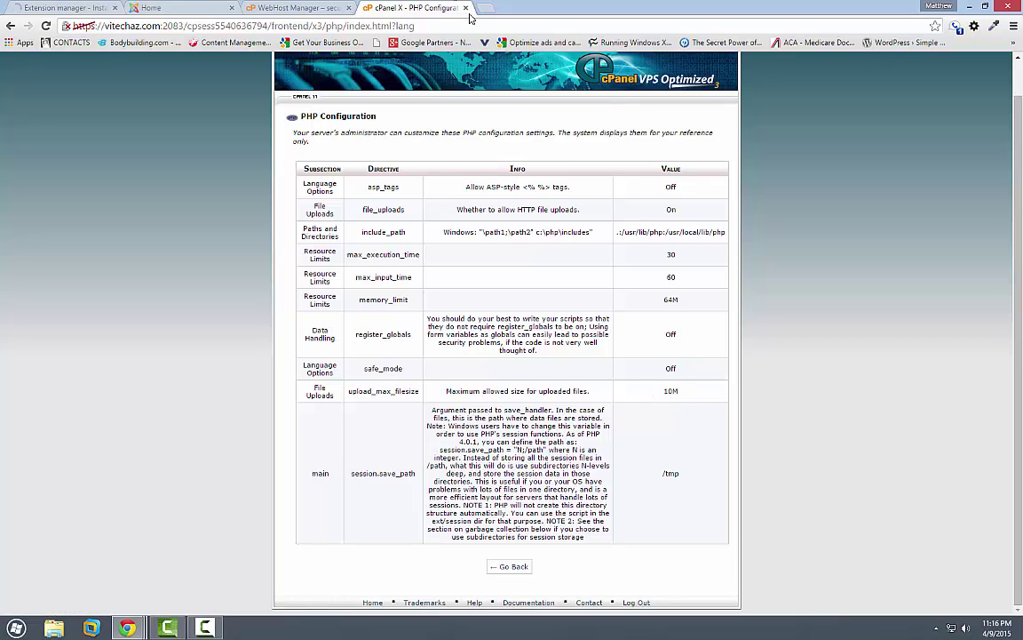
pyautogui.click(465, 9)
# Log out of WebHost Manager, close its page, and return to the running RokSprocket upload in Joomla's Extension Manager
pyautogui.click(188, 9)
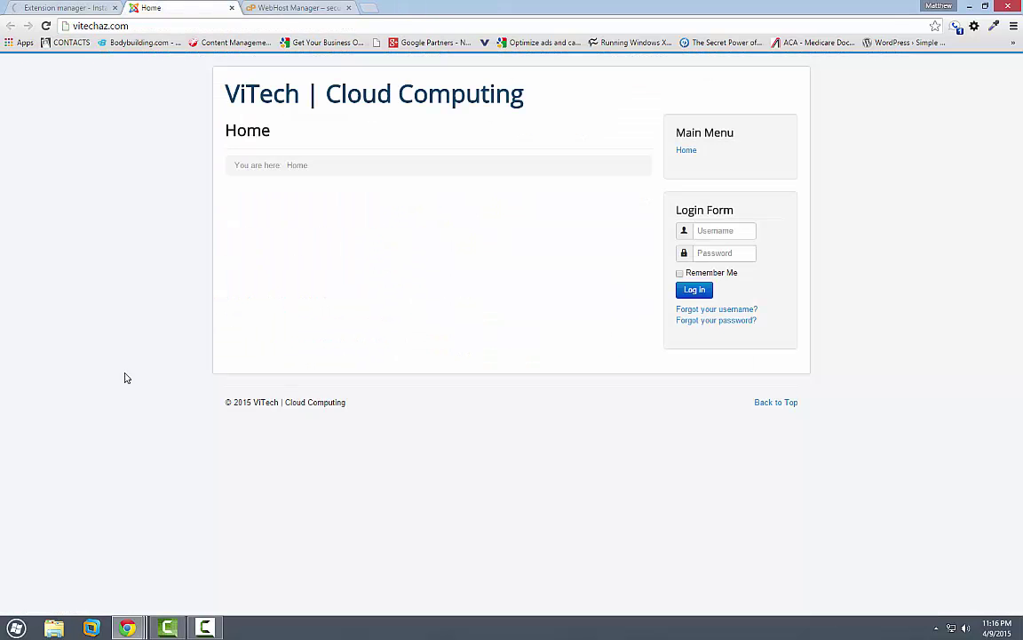
pyautogui.hotkey('ctrl', 'shift', 'Tab')
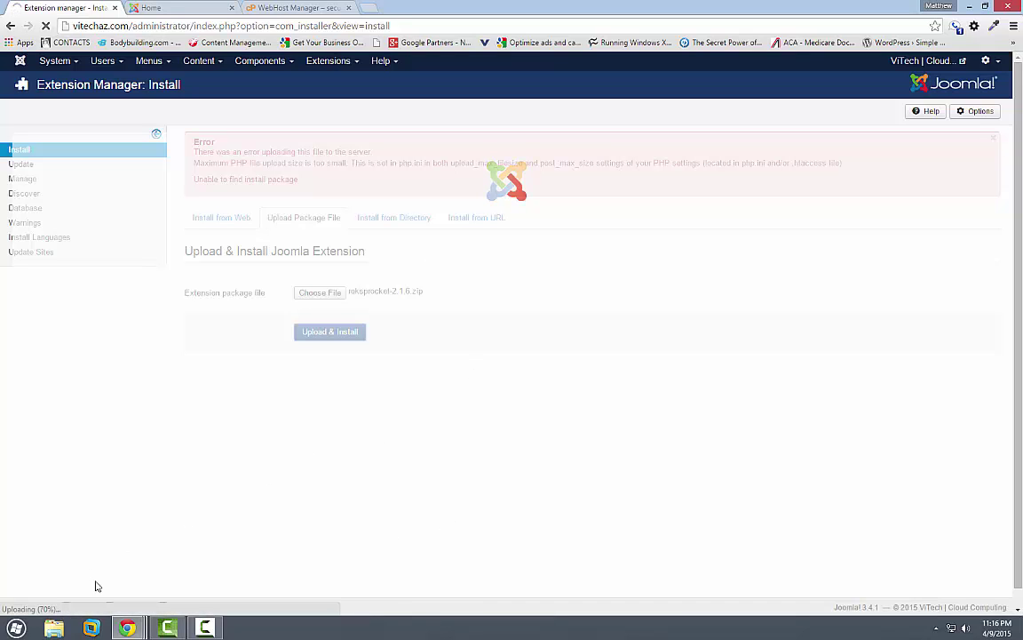
pyautogui.click(218, 7)
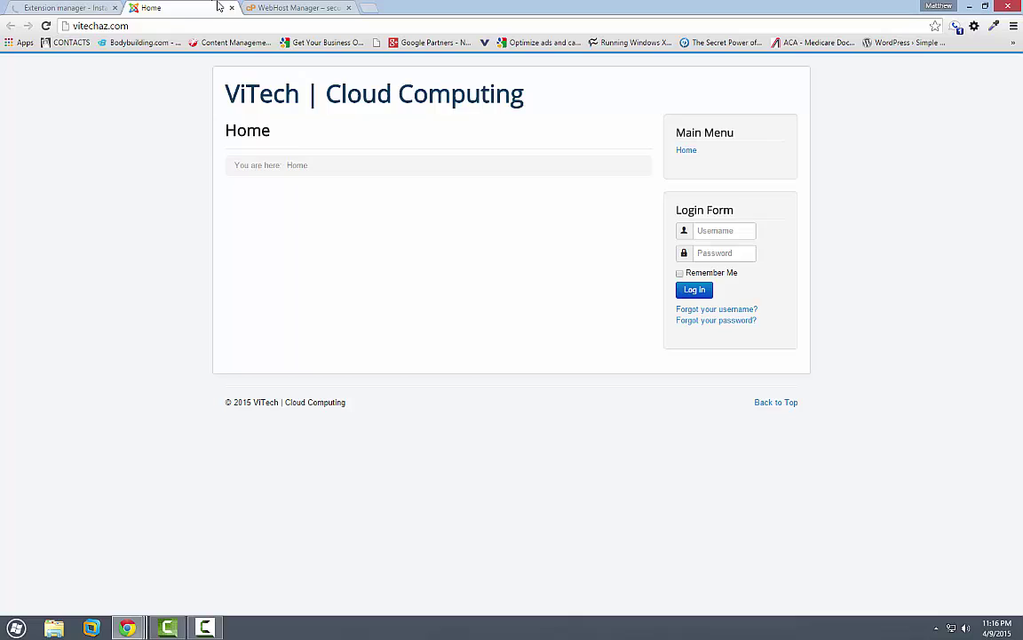
pyautogui.click(282, 7)
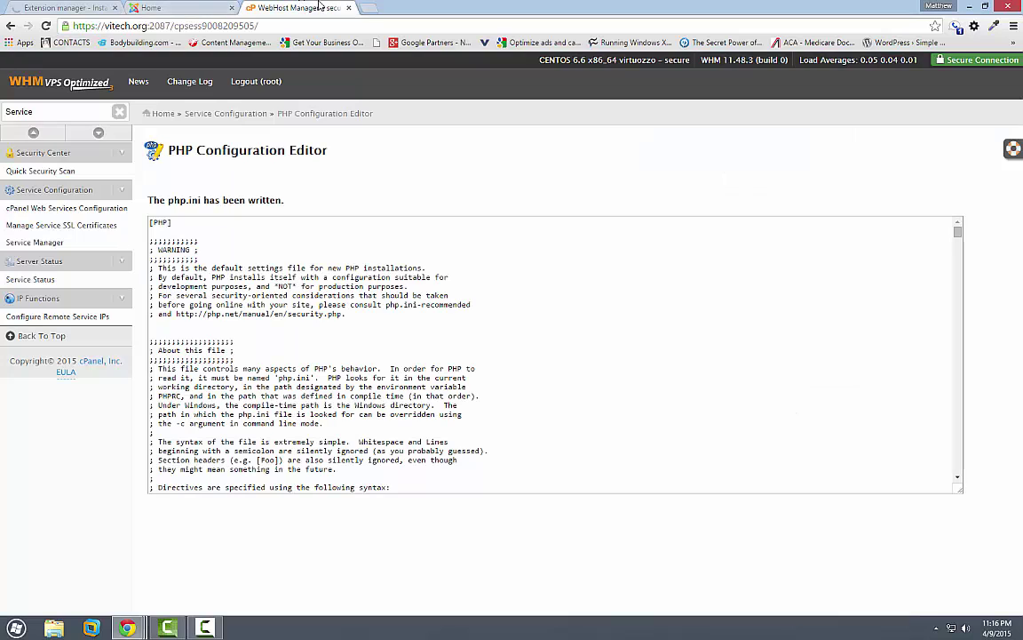
pyautogui.click(269, 83)
pyautogui.click(348, 7)
pyautogui.click(62, 7)
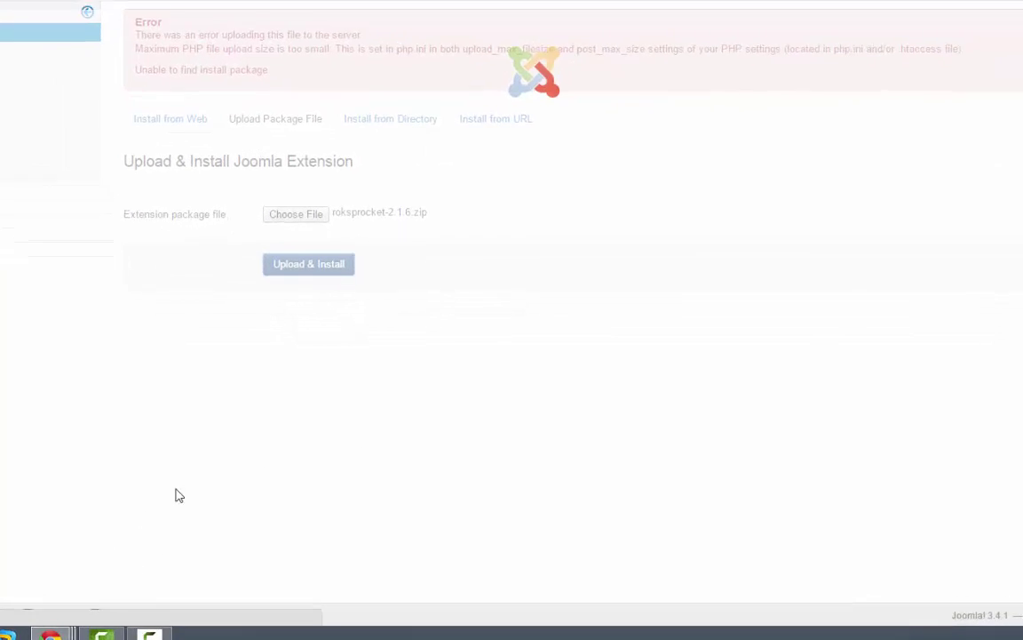
pyautogui.click(51, 635)
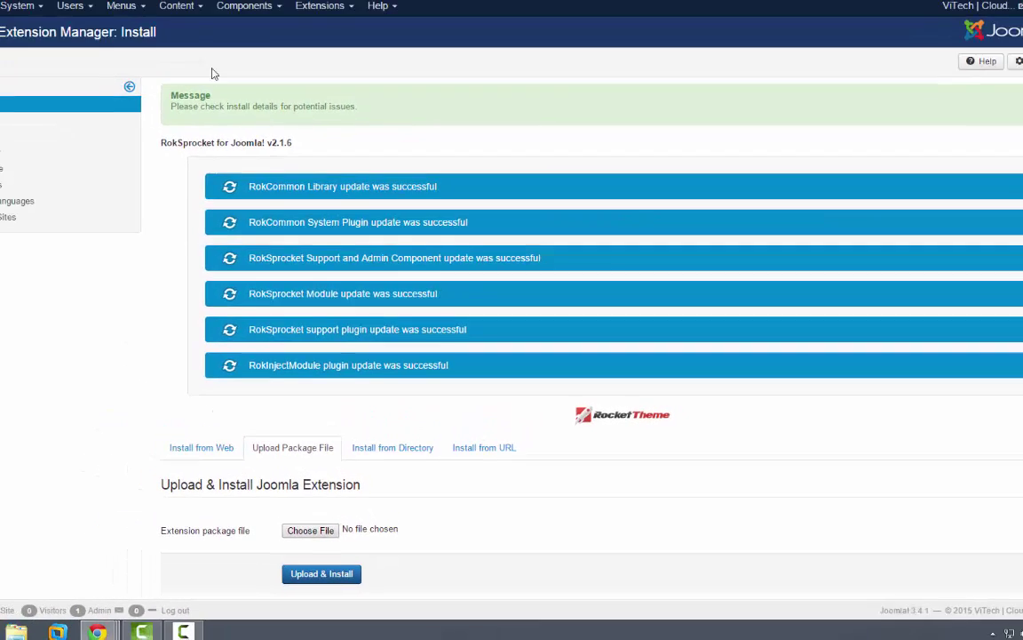
# Review the RokSprocket installation messages for each component, module and plugin in the Extension Manager
pyautogui.moveTo(195, 140); pyautogui.dragTo(767, 402)
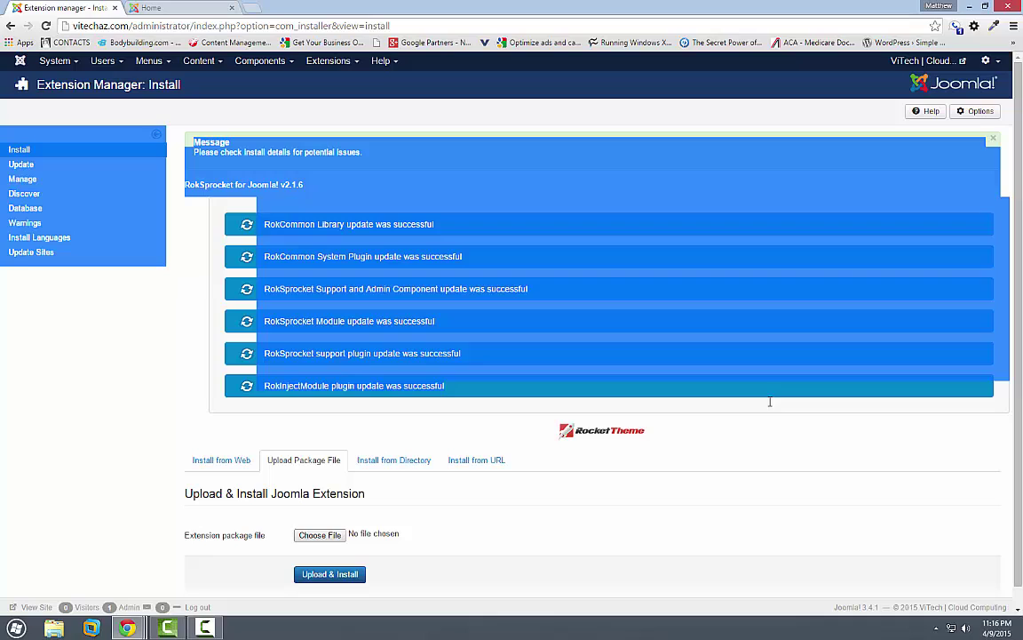
pyautogui.click(156, 413)
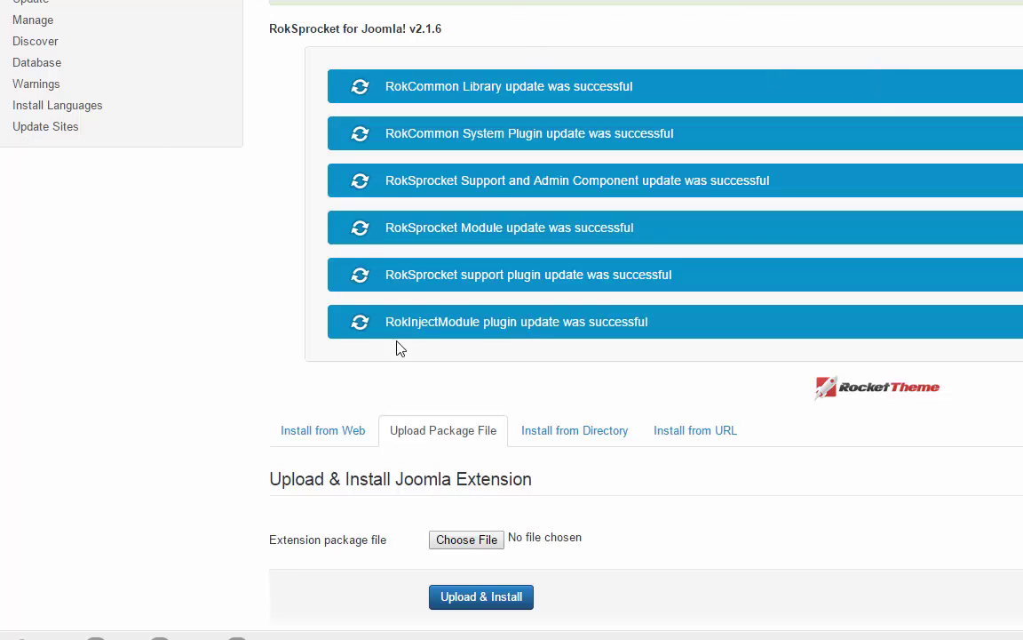
pyautogui.scroll(-1, 155, 400)
pyautogui.scroll(1, 276, 498)
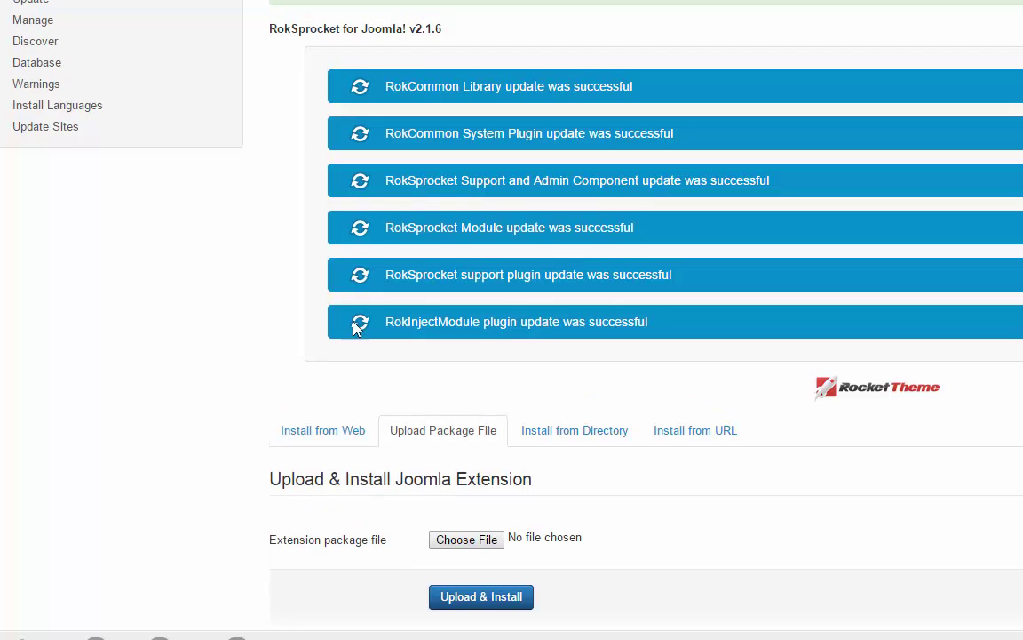